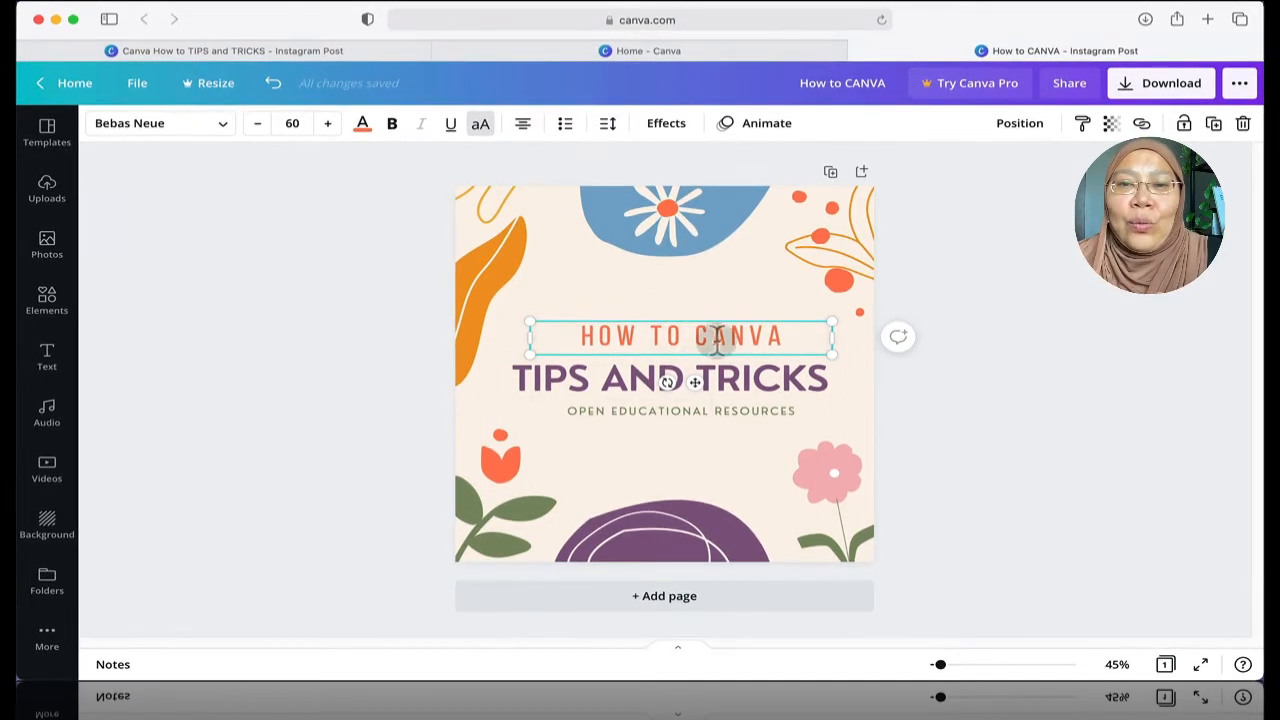
# Step: Try the Shadow, Lift, Splice, Echo and Neon text effects on the HOW TO CANVA heading
pyautogui.click(664, 123)
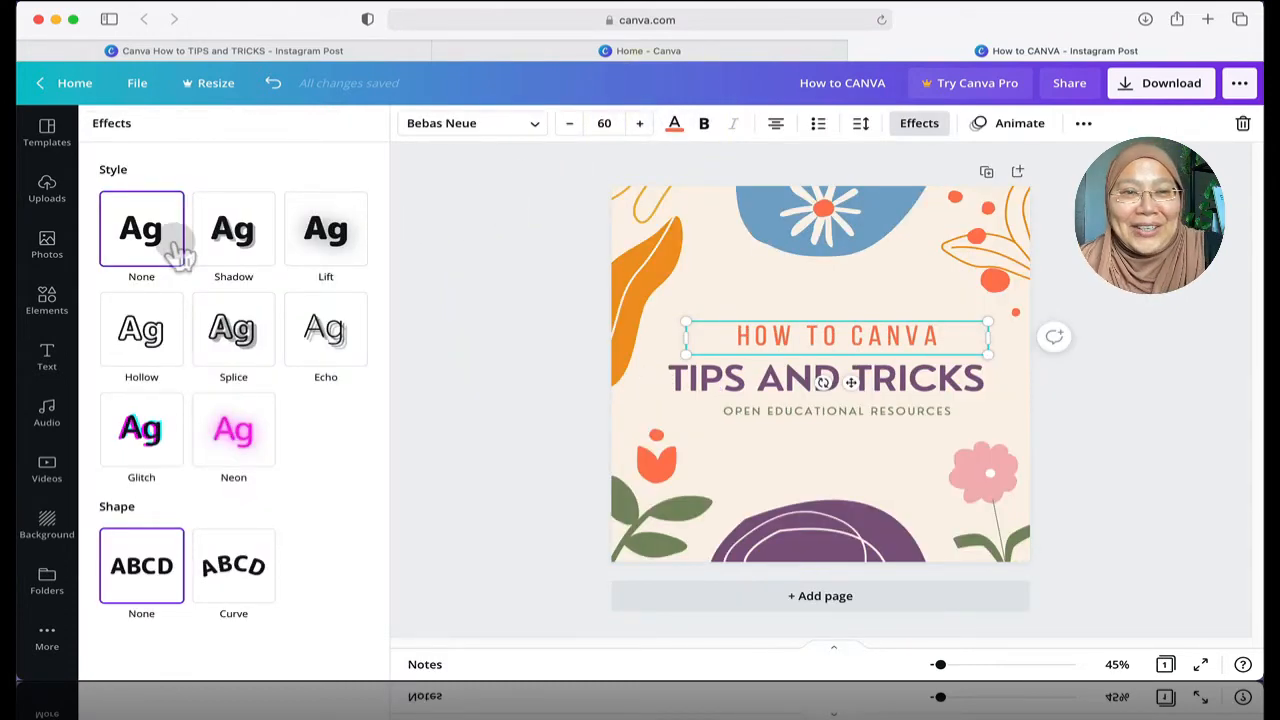
pyautogui.click(223, 248)
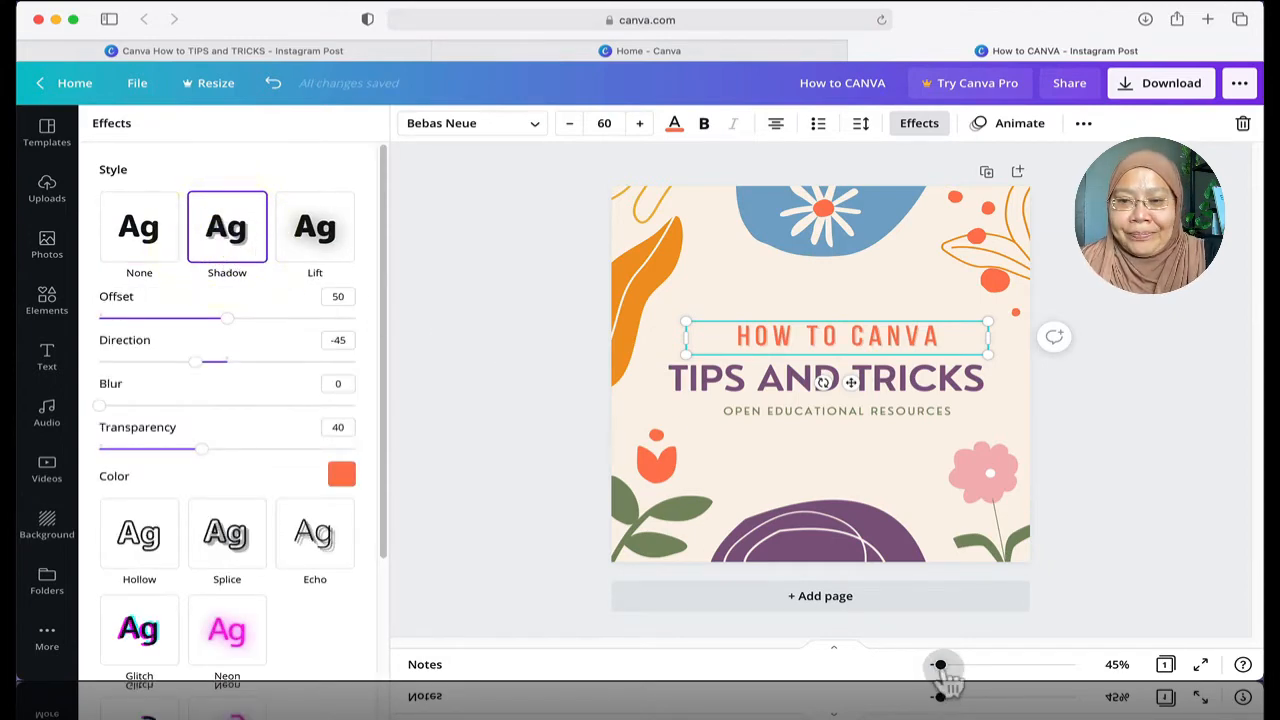
pyautogui.moveTo(944, 670); pyautogui.dragTo(952, 672)
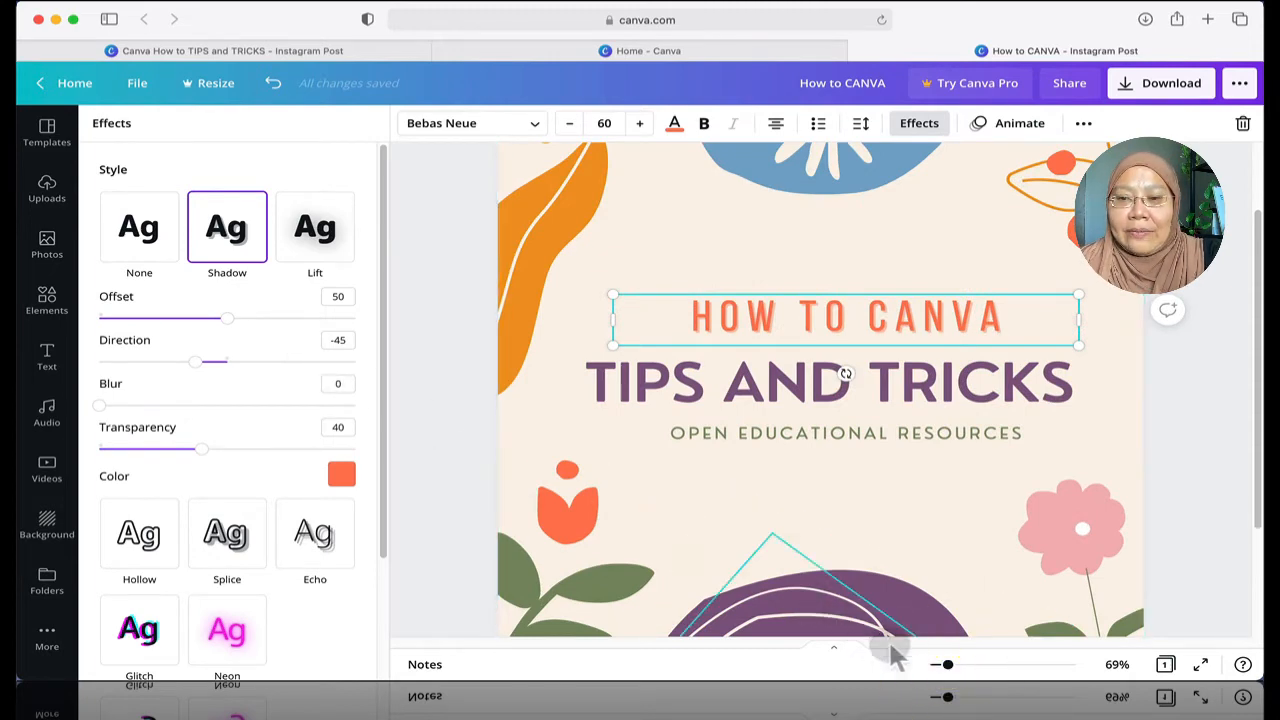
pyautogui.moveTo(946, 664); pyautogui.dragTo(955, 664)
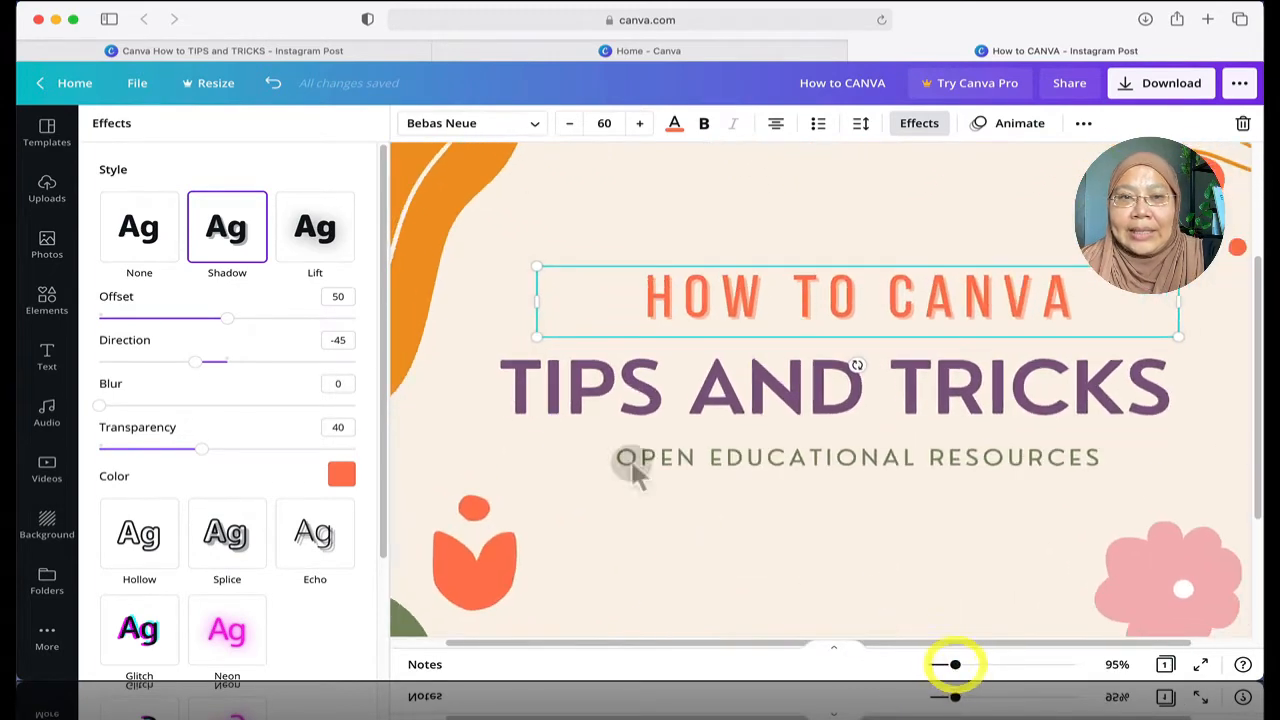
pyautogui.click(316, 245)
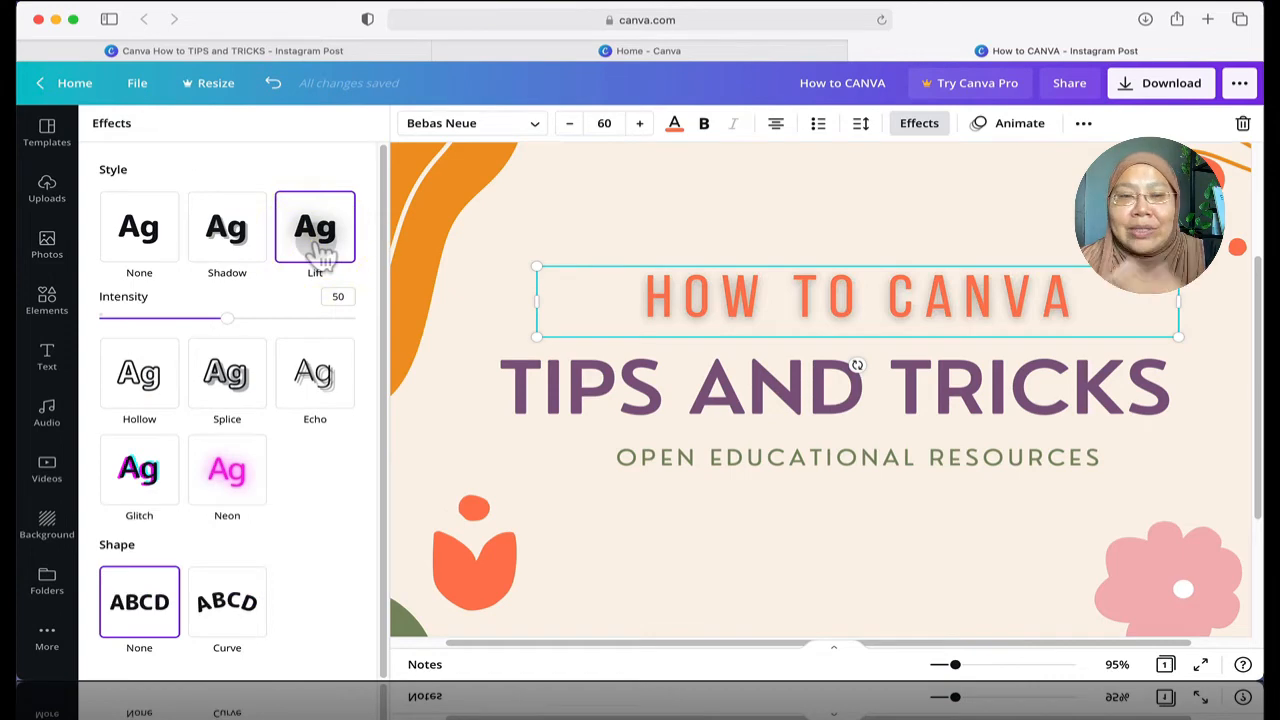
pyautogui.click(228, 395)
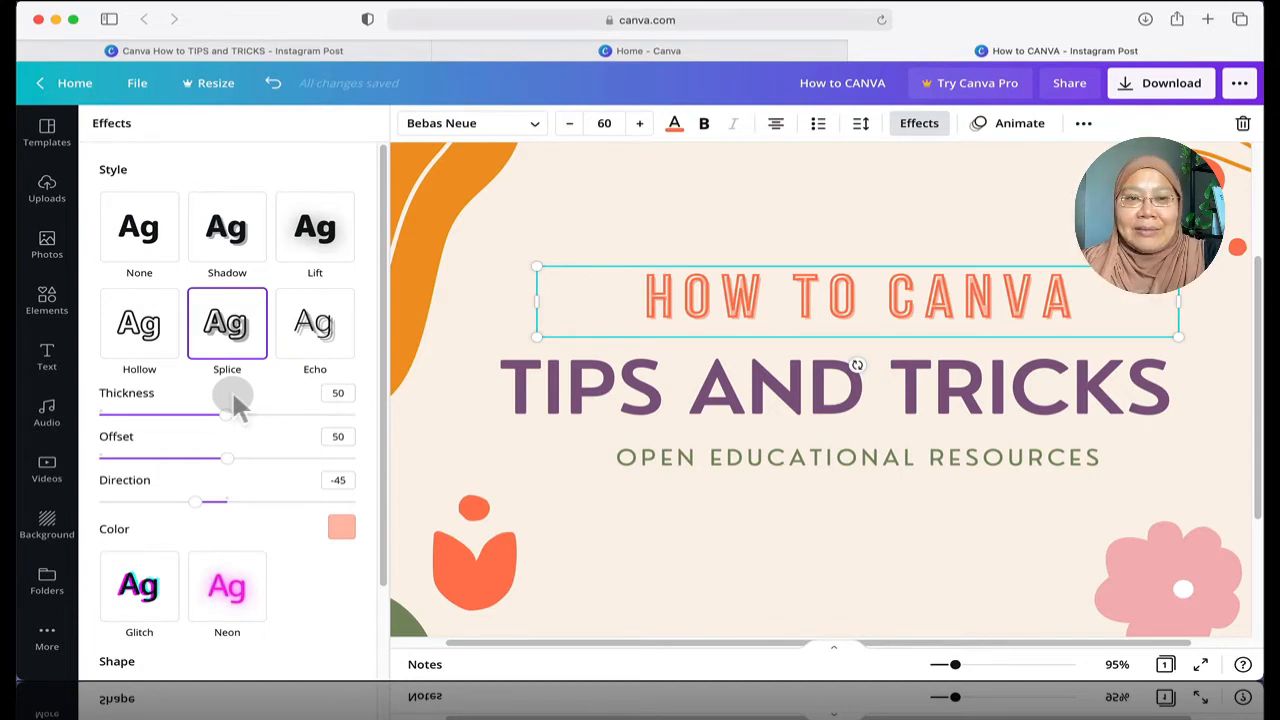
pyautogui.click(316, 336)
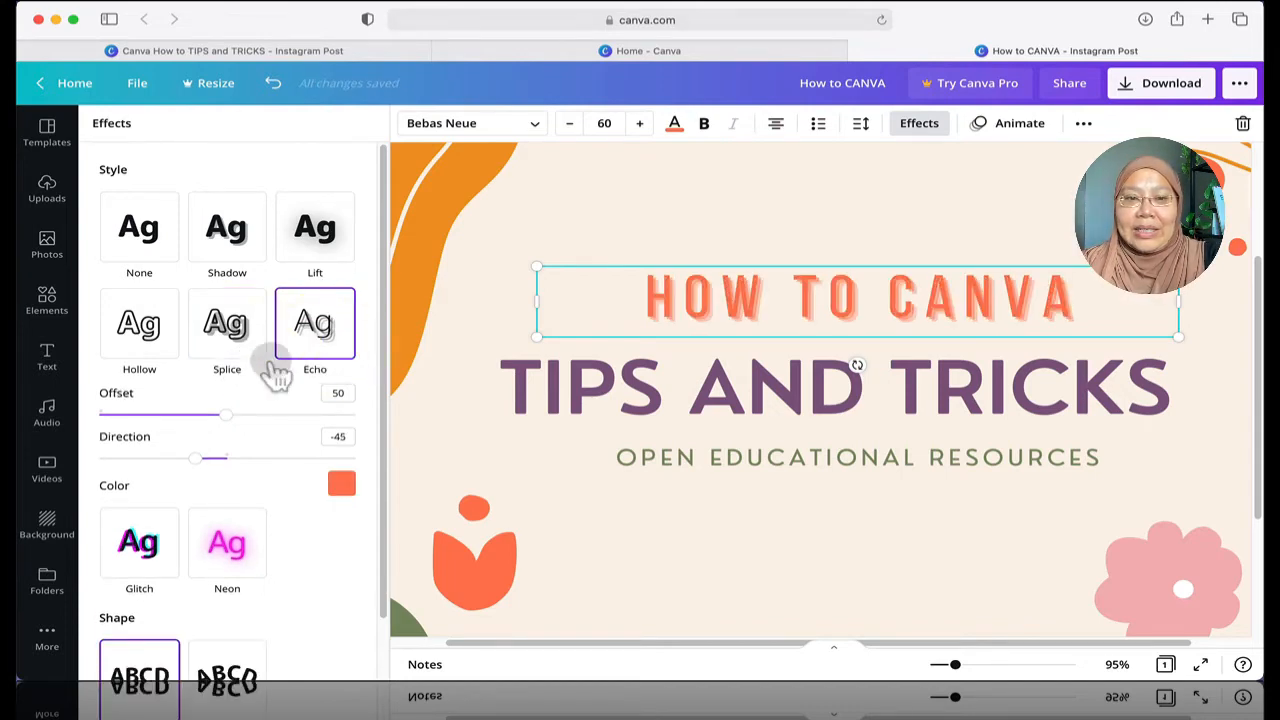
pyautogui.click(225, 540)
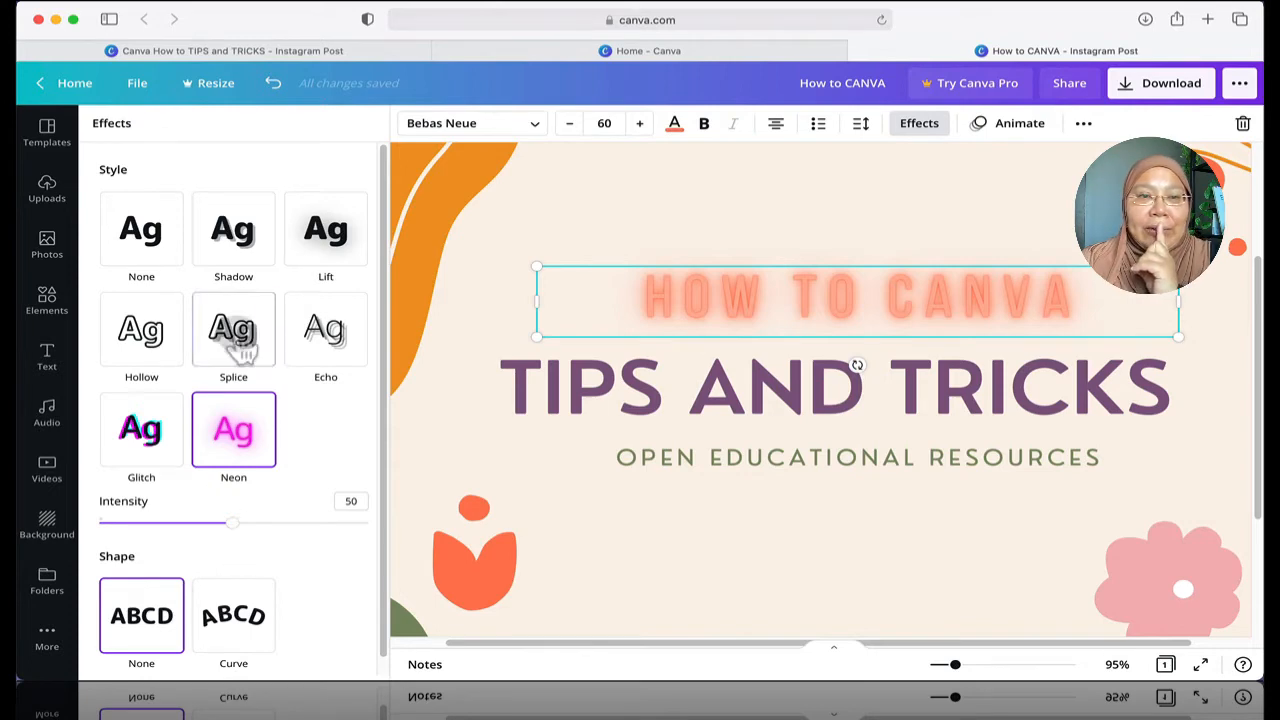
# Step: Apply the Shadow effect and the Curve shape to the HOW TO CANVA heading
pyautogui.click(228, 252)
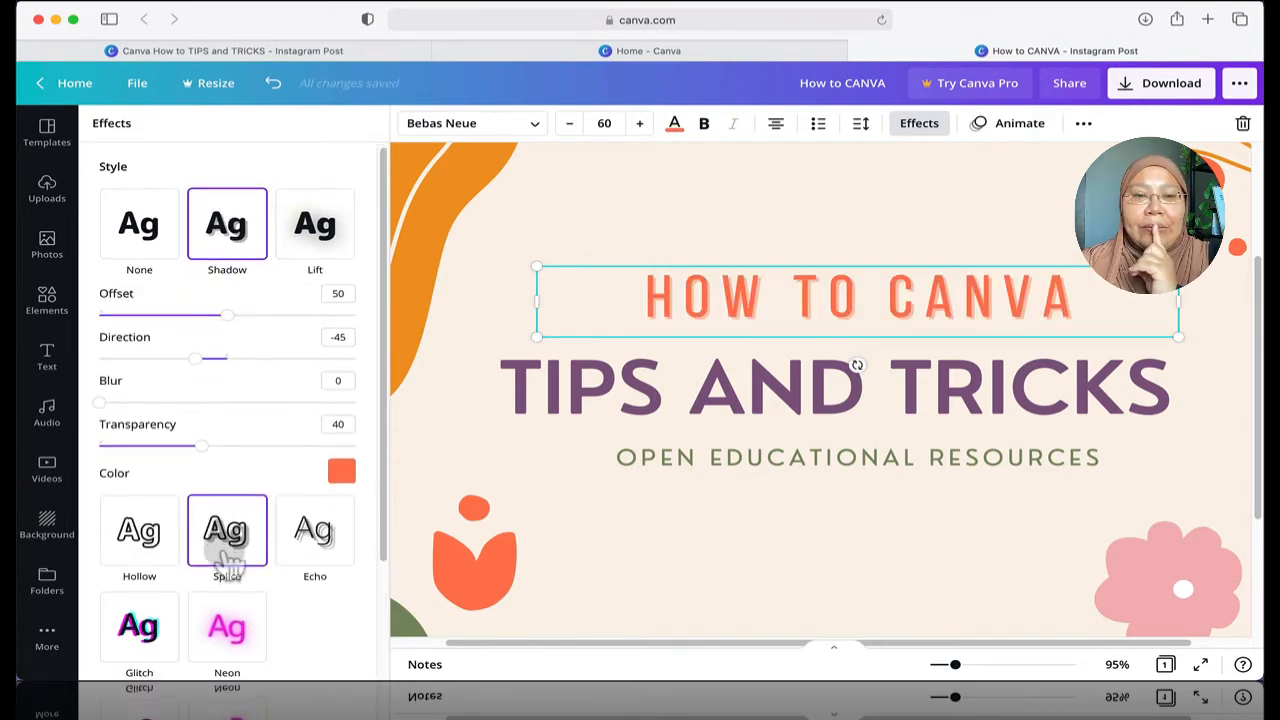
pyautogui.scroll(-3, 228, 546)
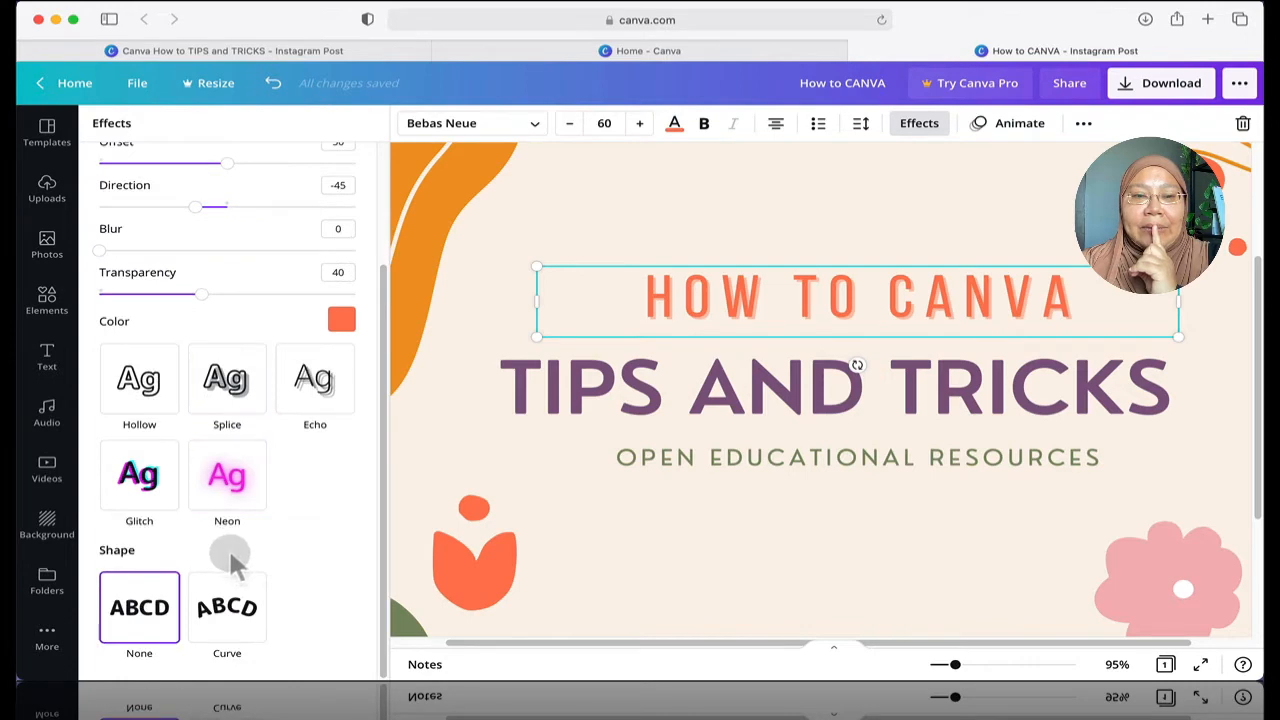
pyautogui.click(240, 618)
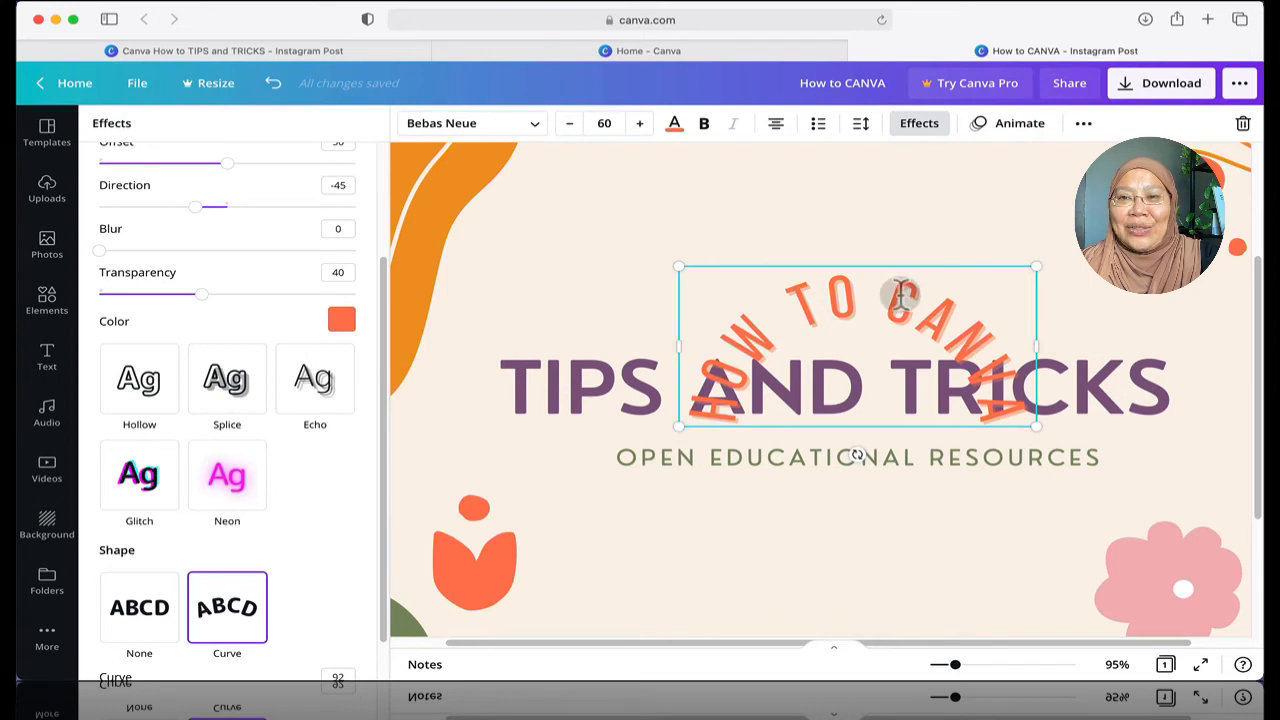
# Step: Move the curved HOW TO CANVA heading up so it sits clear above the TIPS AND TRICKS title
pyautogui.click(889, 240)
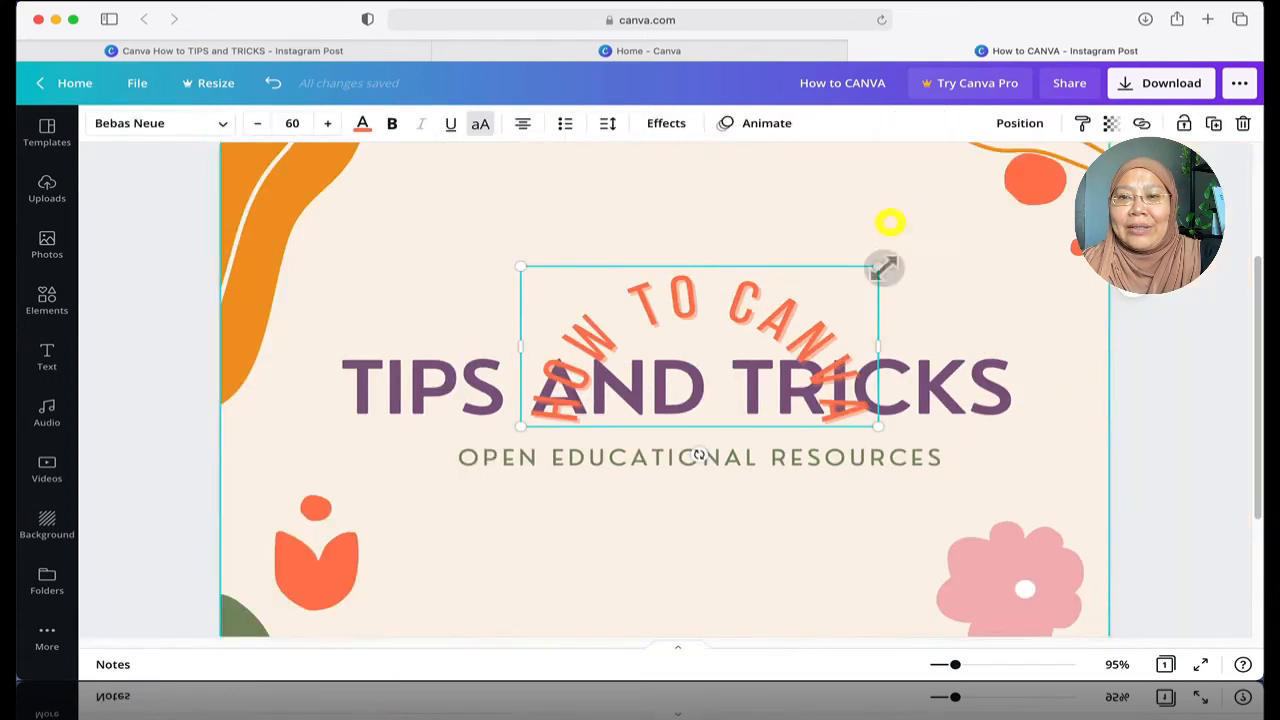
pyautogui.click(1145, 350)
pyautogui.click(772, 325)
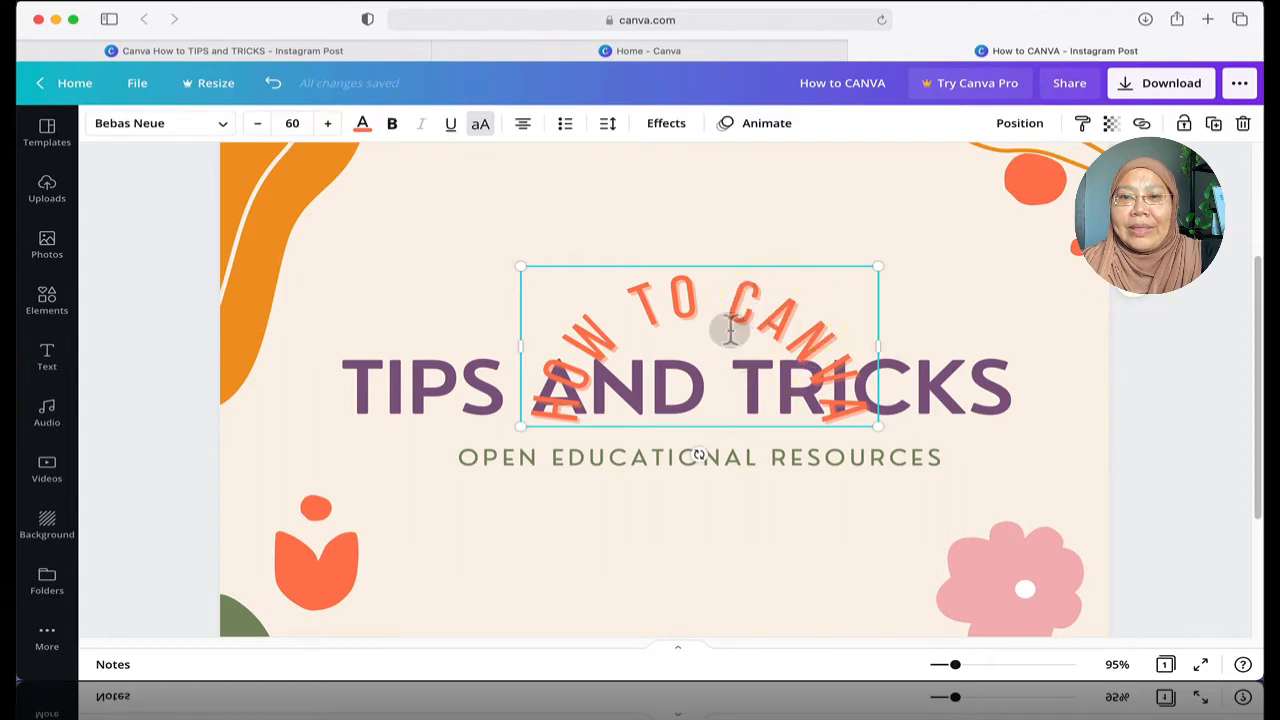
pyautogui.moveTo(734, 308); pyautogui.dragTo(737, 203)
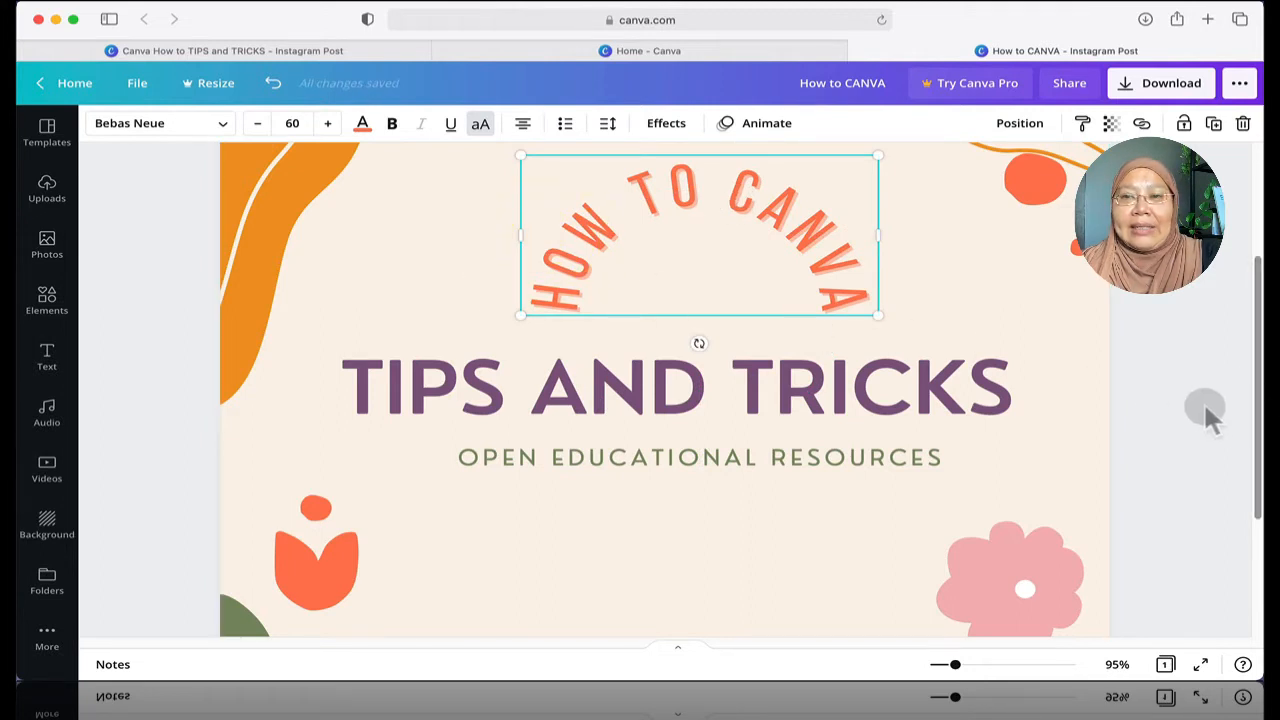
pyautogui.click(1181, 418)
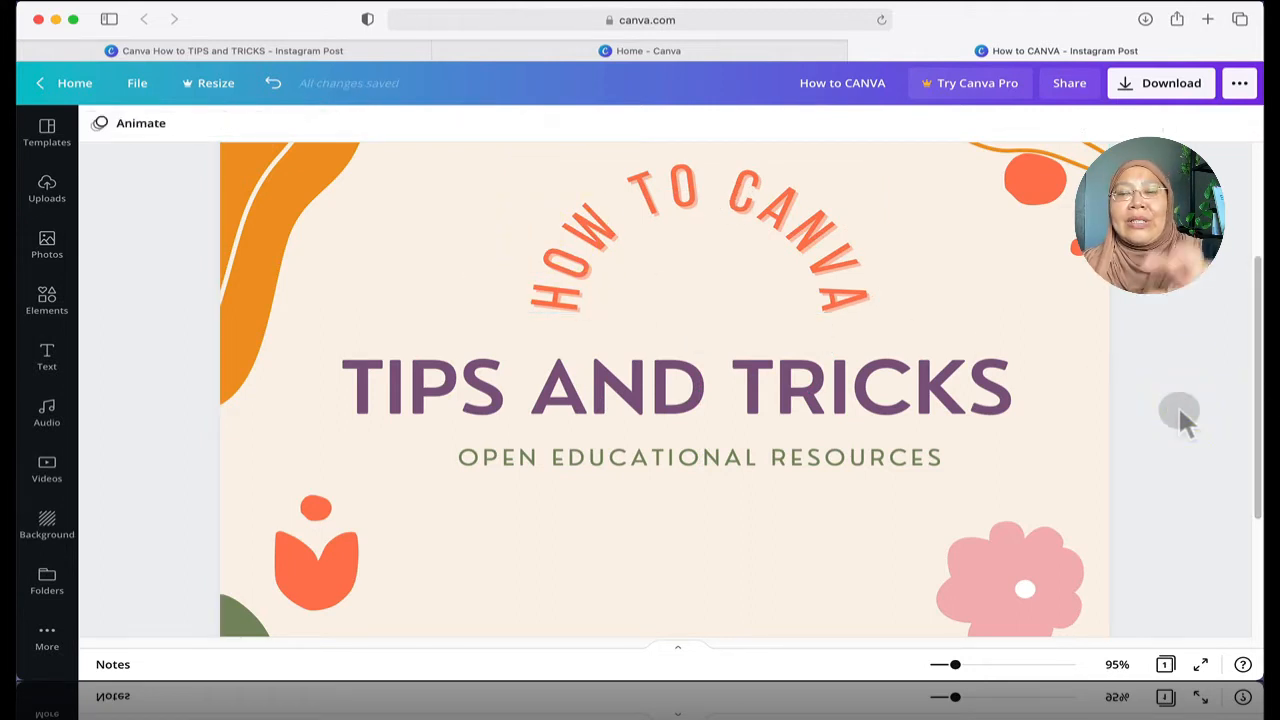
# Step: View the finished Canva How to TIPS and TRICKS design for comparison and return to the How to CANVA design
pyautogui.click(268, 50)
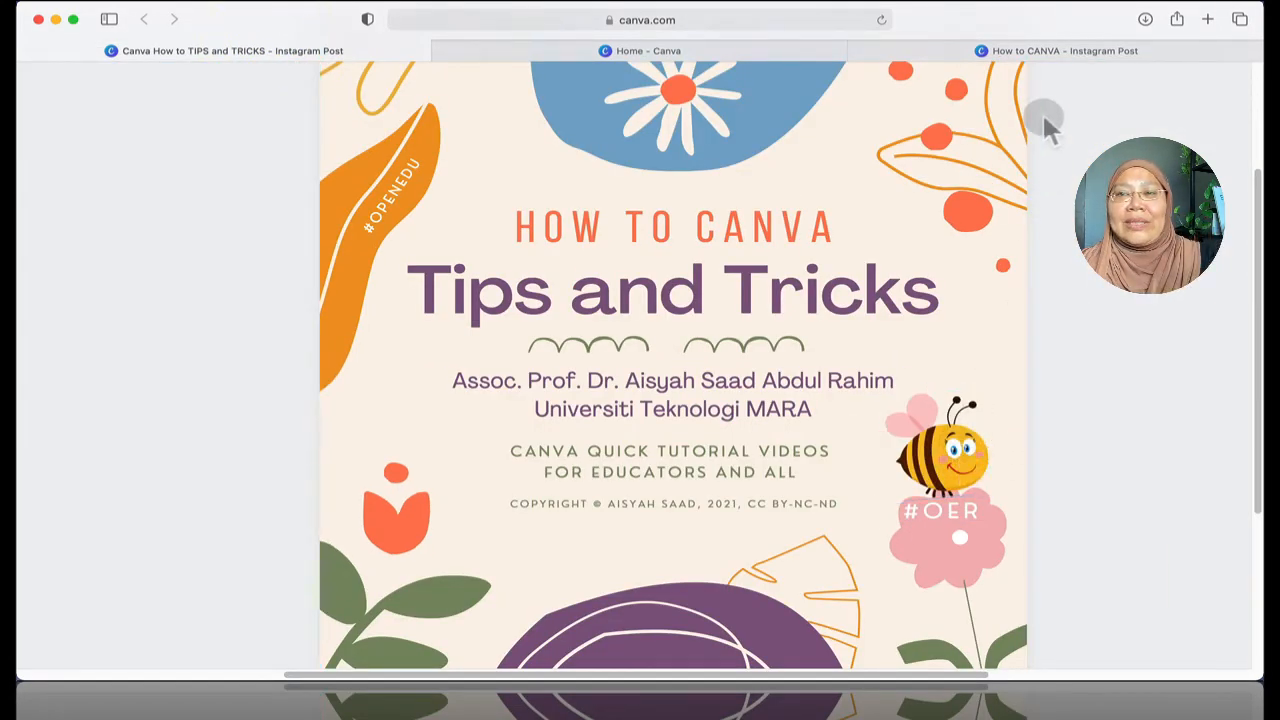
pyautogui.click(1046, 52)
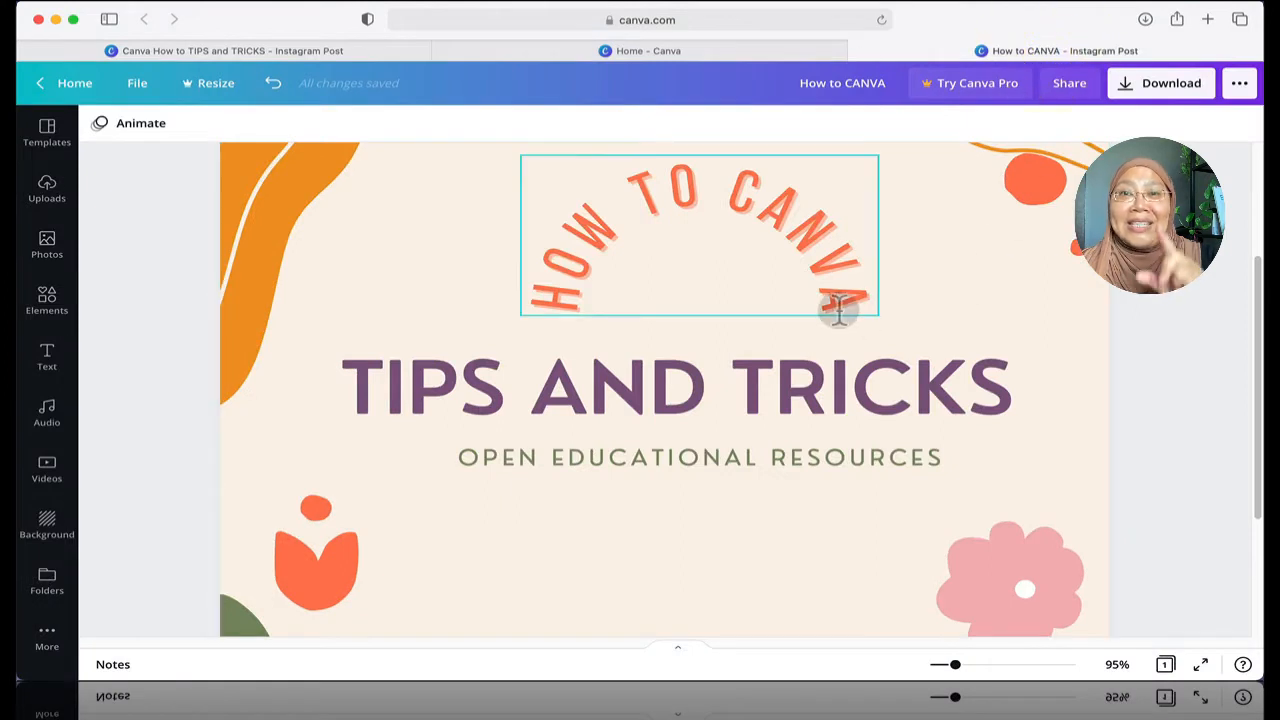
pyautogui.click(148, 272)
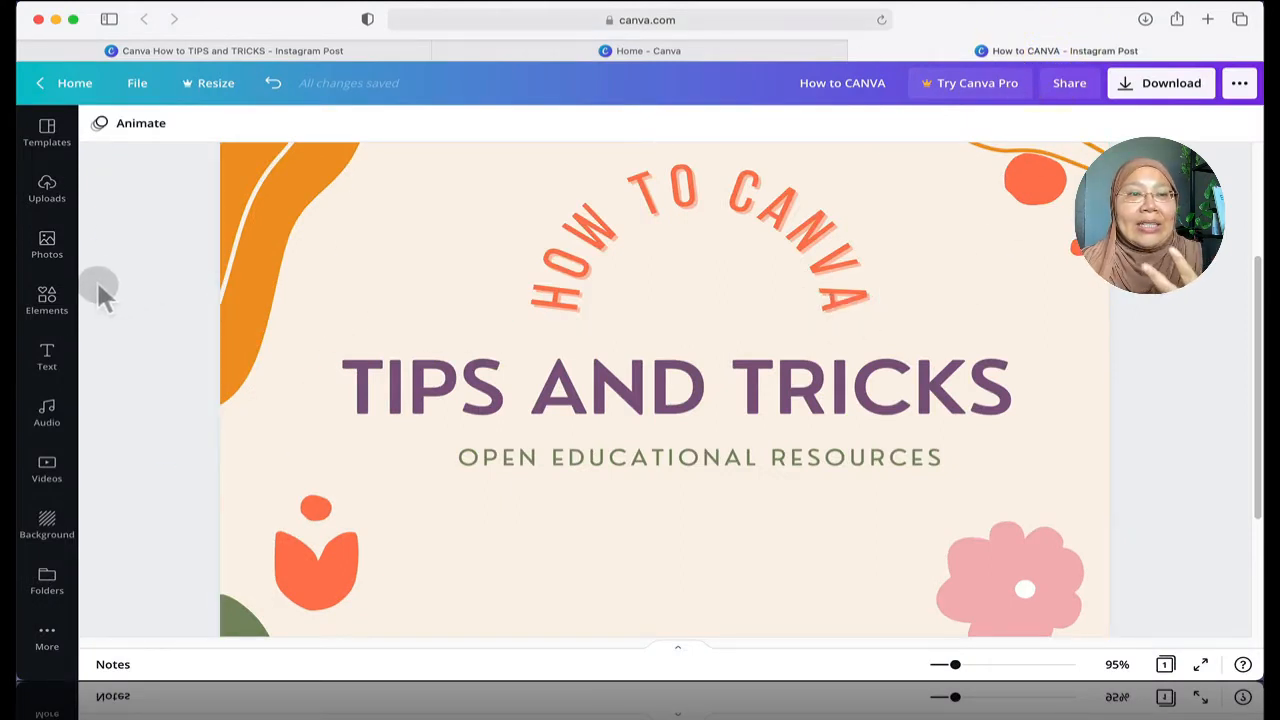
# Step: Browse the full Featured collection of graphics in the elements library
pyautogui.click(50, 302)
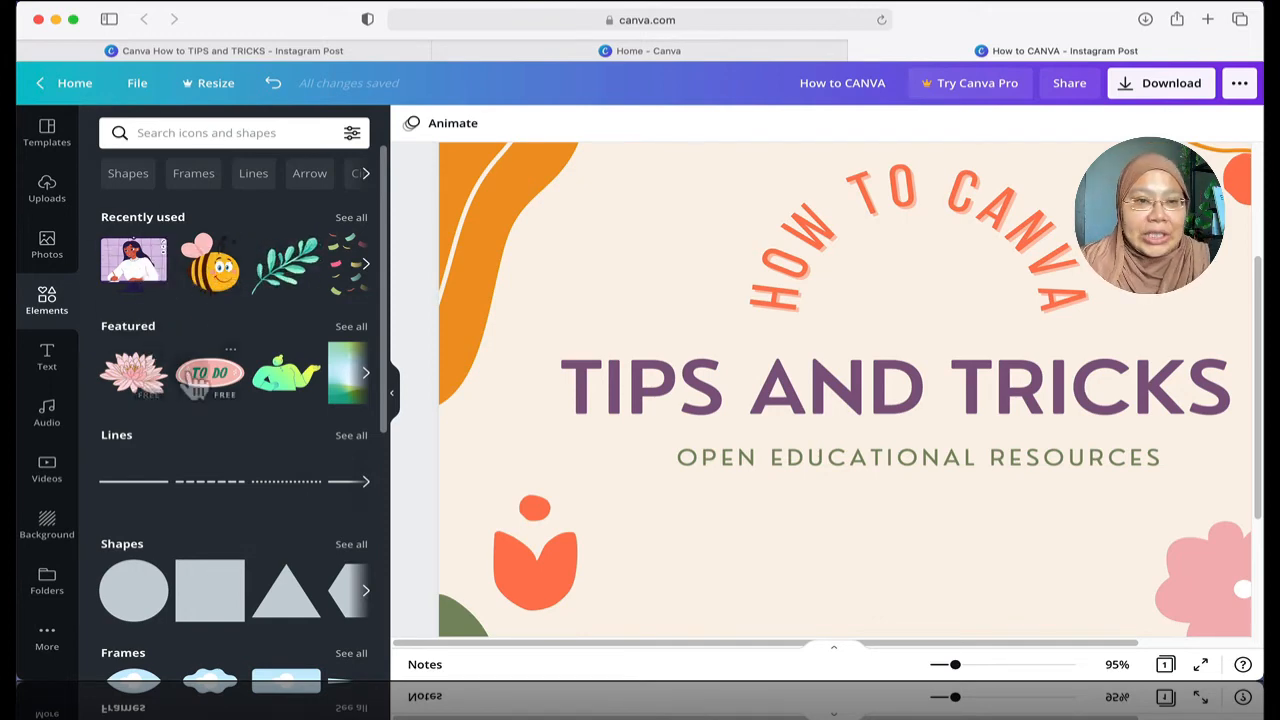
pyautogui.click(351, 327)
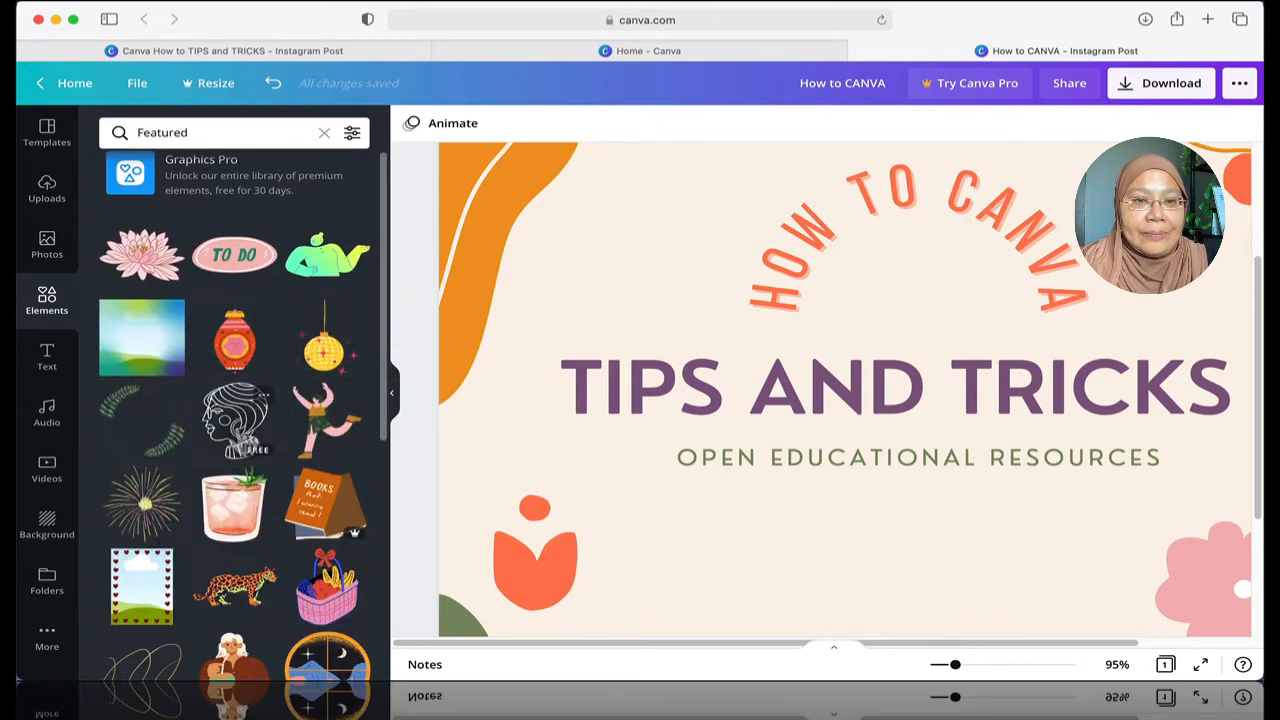
pyautogui.scroll(-2, 238, 426)
pyautogui.scroll(-5, 240, 440)
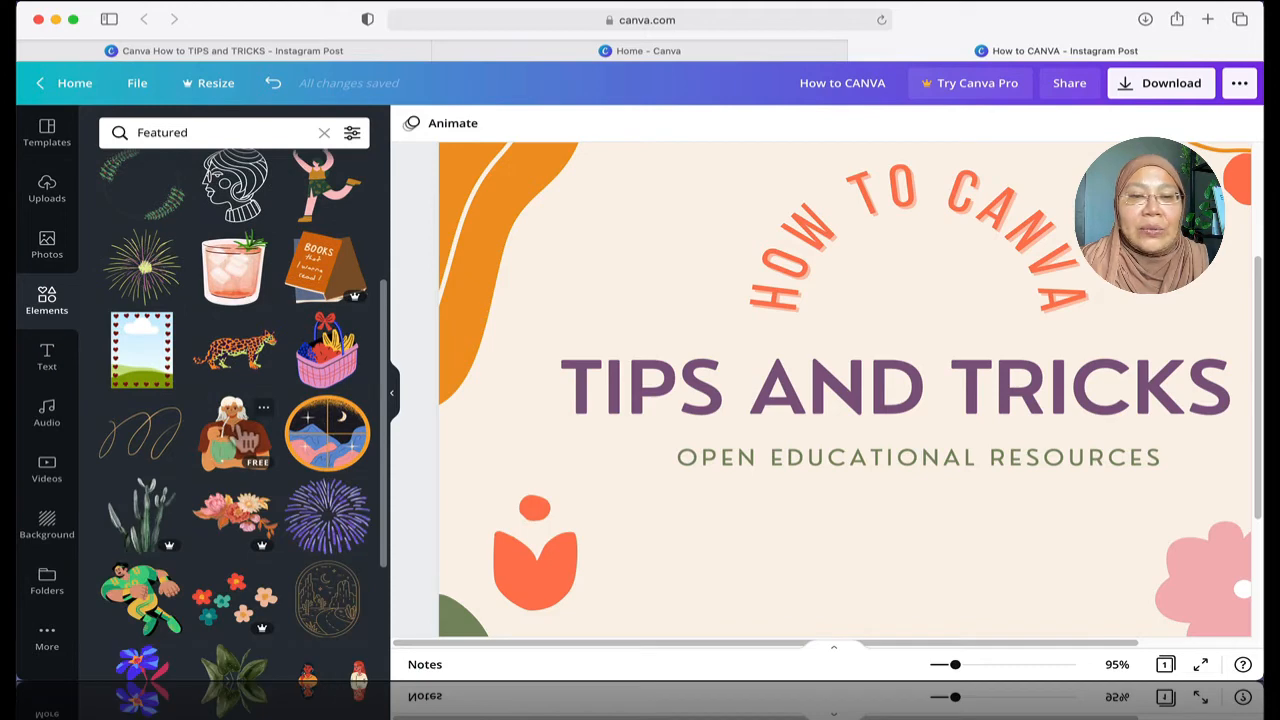
pyautogui.scroll(-5, 236, 450)
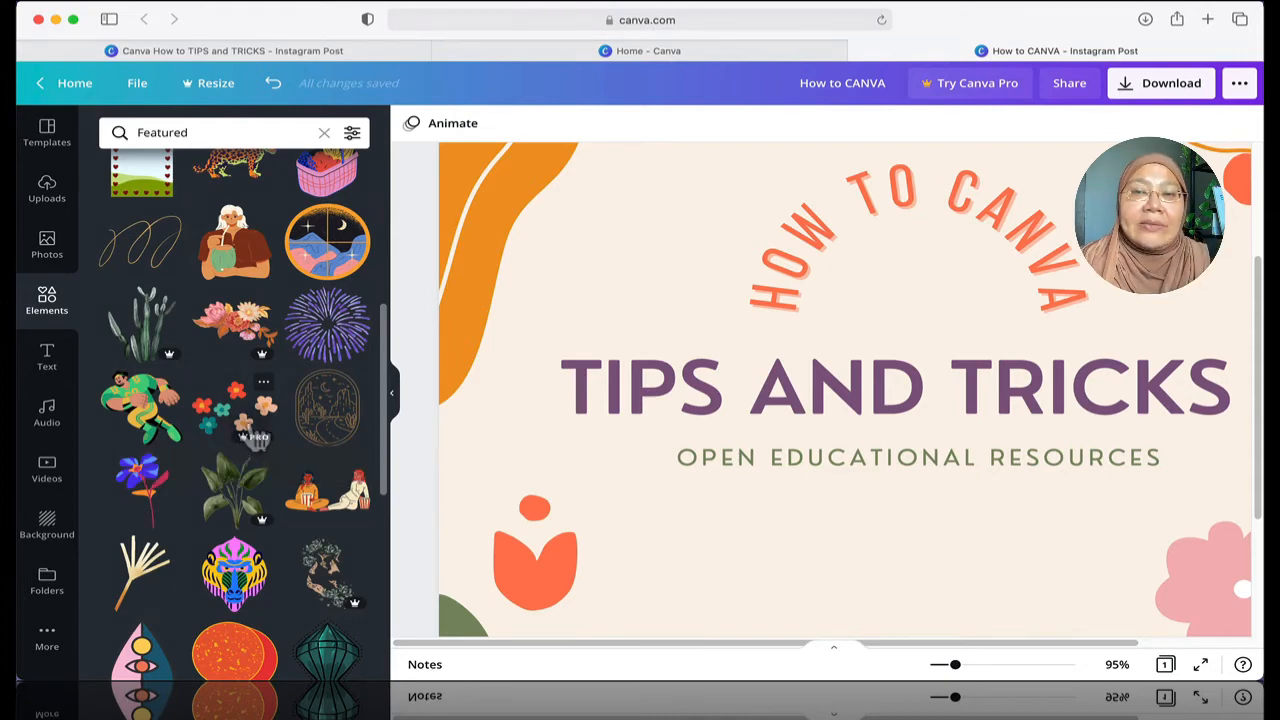
pyautogui.scroll(-10, 255, 440)
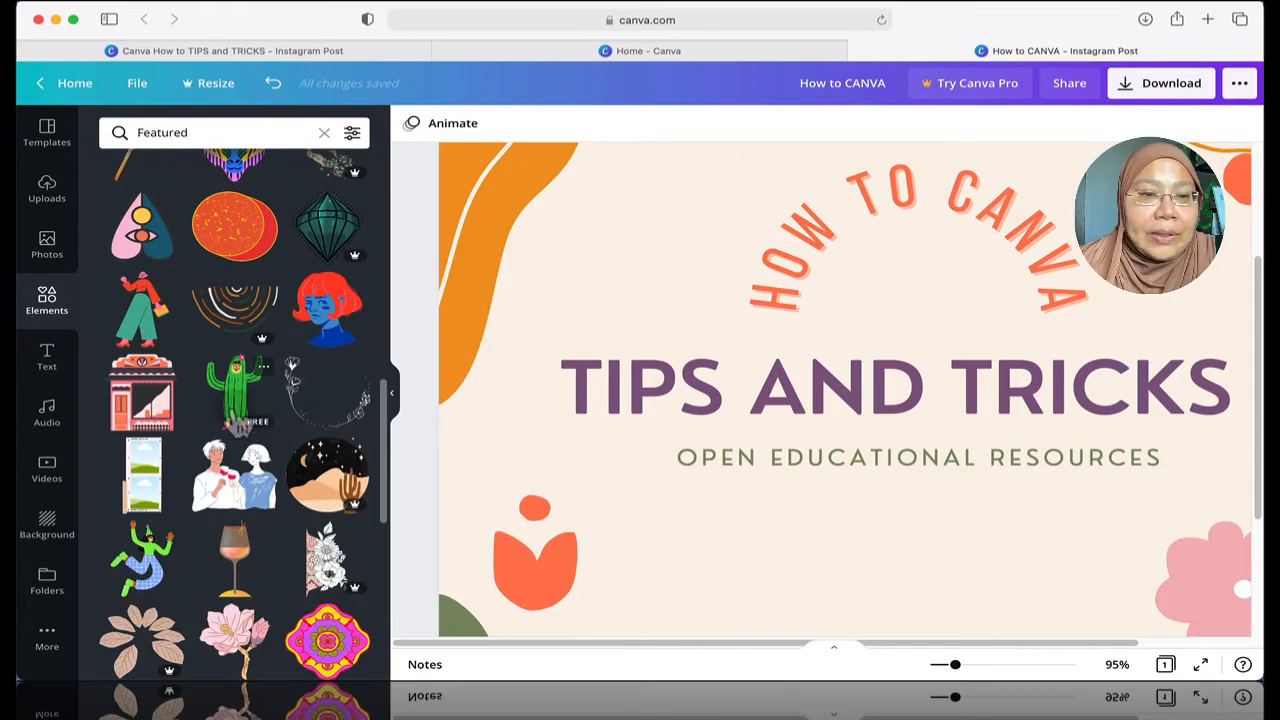
pyautogui.click(321, 134)
# Step: Add the yellow sun from the Stickers collection to the design
pyautogui.scroll(-1, 180, 445)
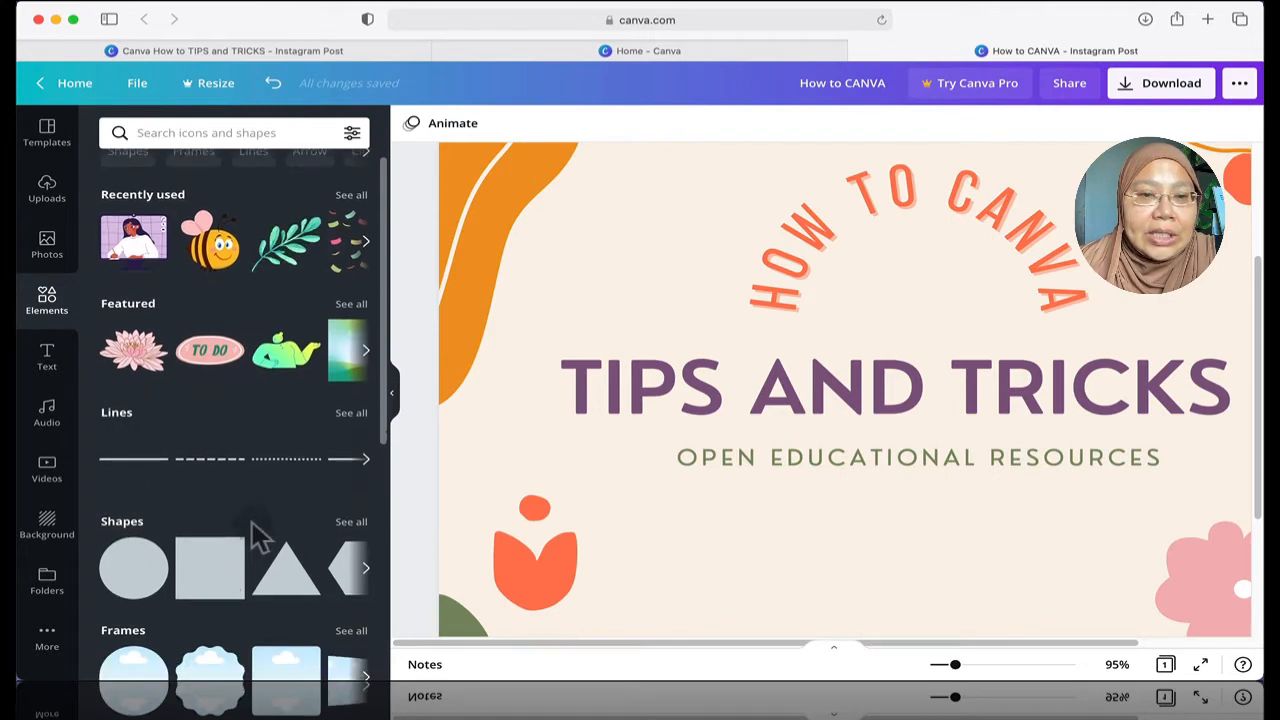
pyautogui.scroll(-1, 248, 512)
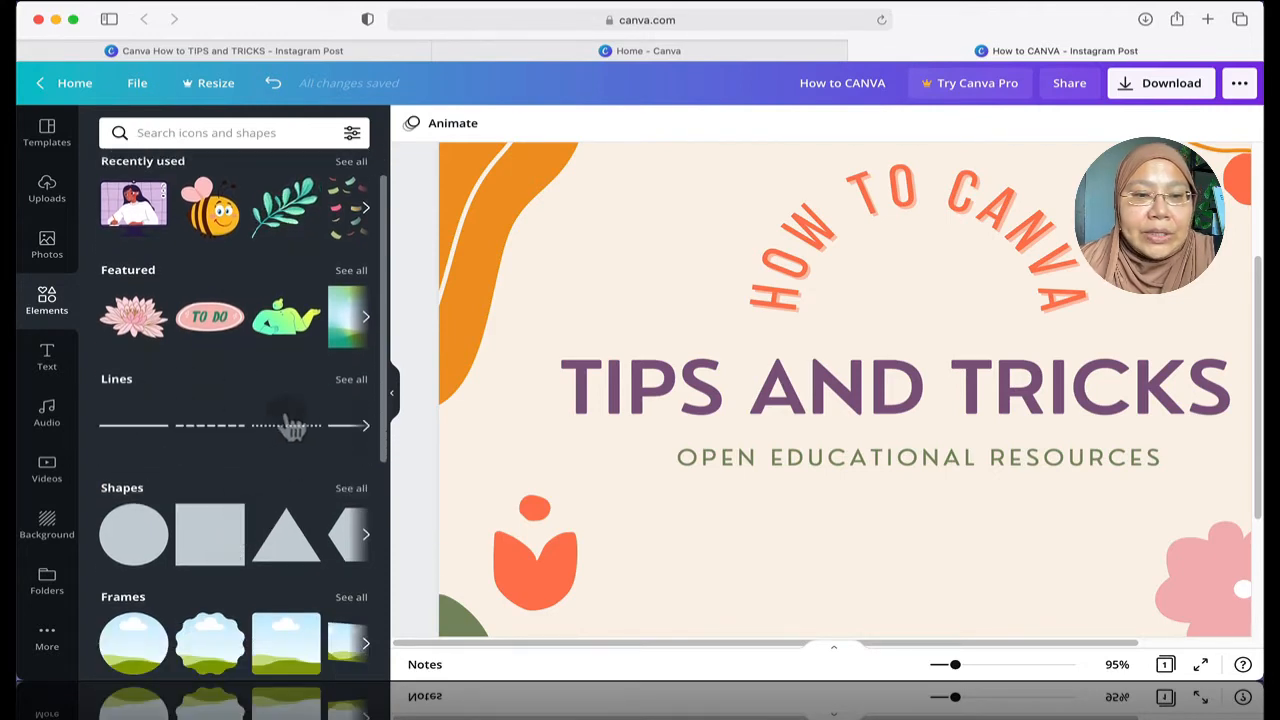
pyautogui.scroll(-3, 287, 420)
pyautogui.scroll(-6, 287, 420)
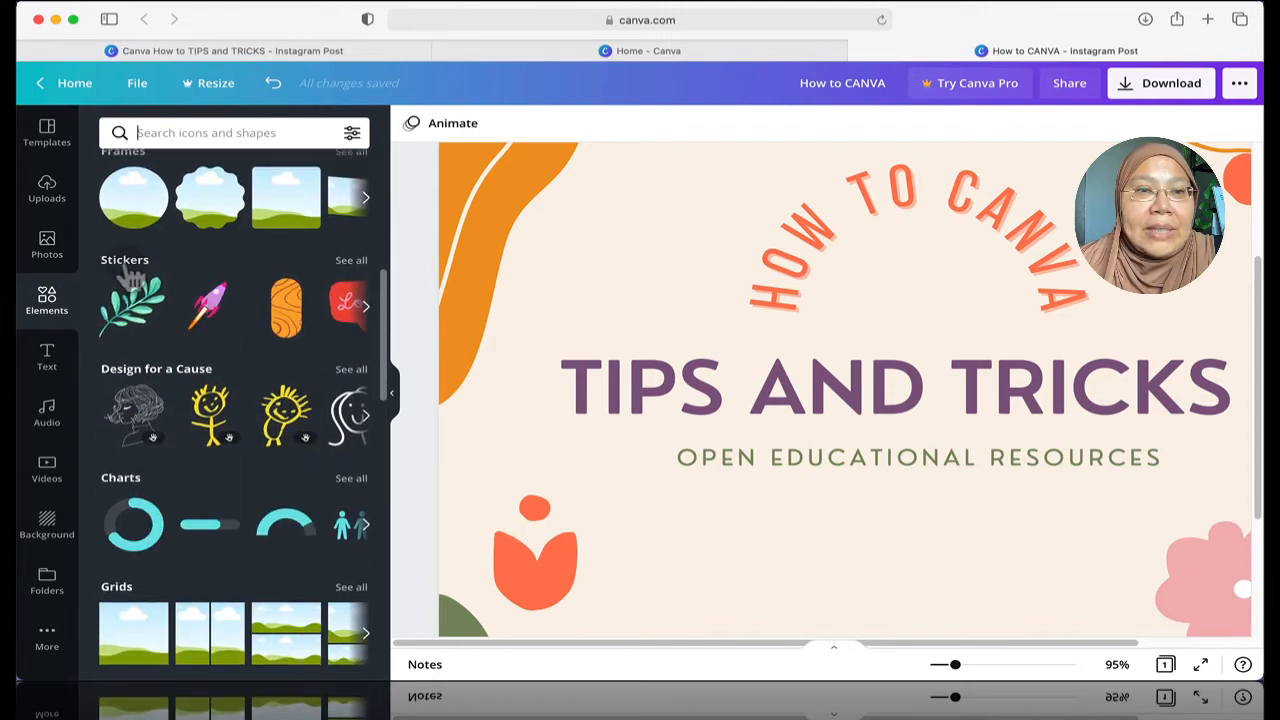
pyautogui.click(350, 261)
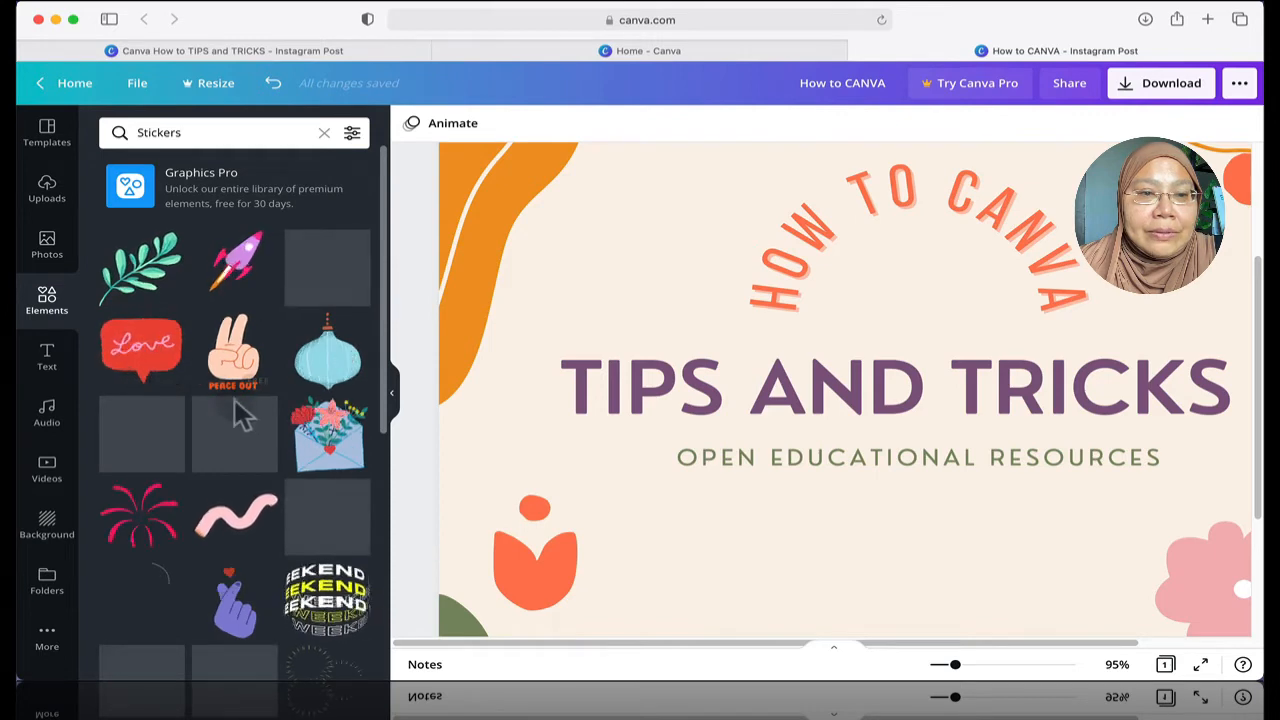
pyautogui.scroll(-3, 266, 478)
pyautogui.scroll(-3, 270, 470)
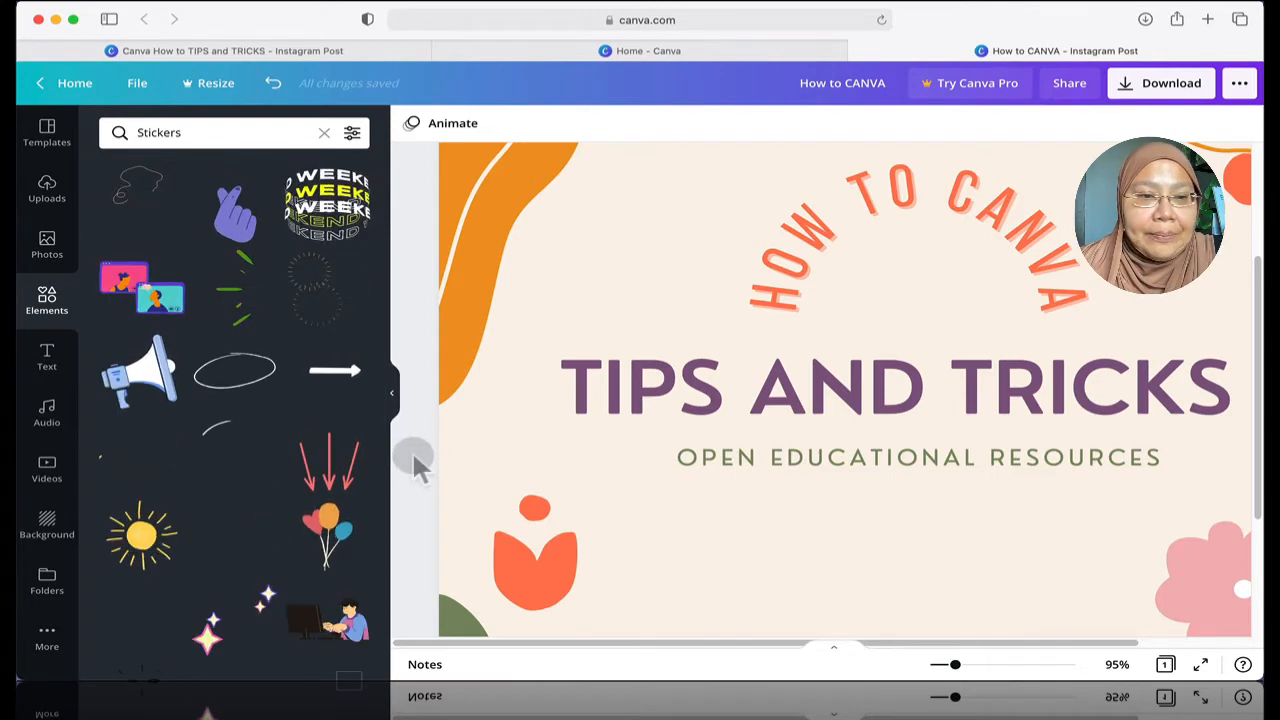
pyautogui.click(150, 540)
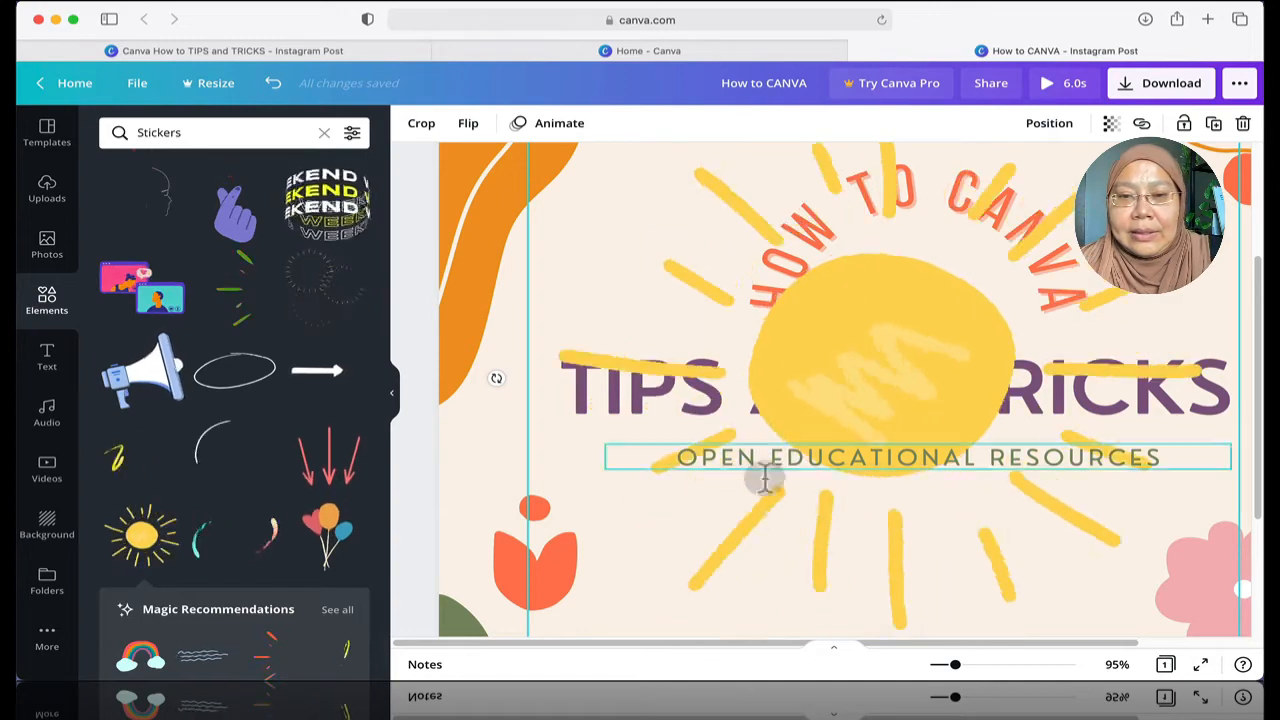
# Step: Shrink the sun sticker and place it between the orange leaf and the curved HOW TO CANVA heading
pyautogui.moveTo(954, 665); pyautogui.dragTo(948, 665)
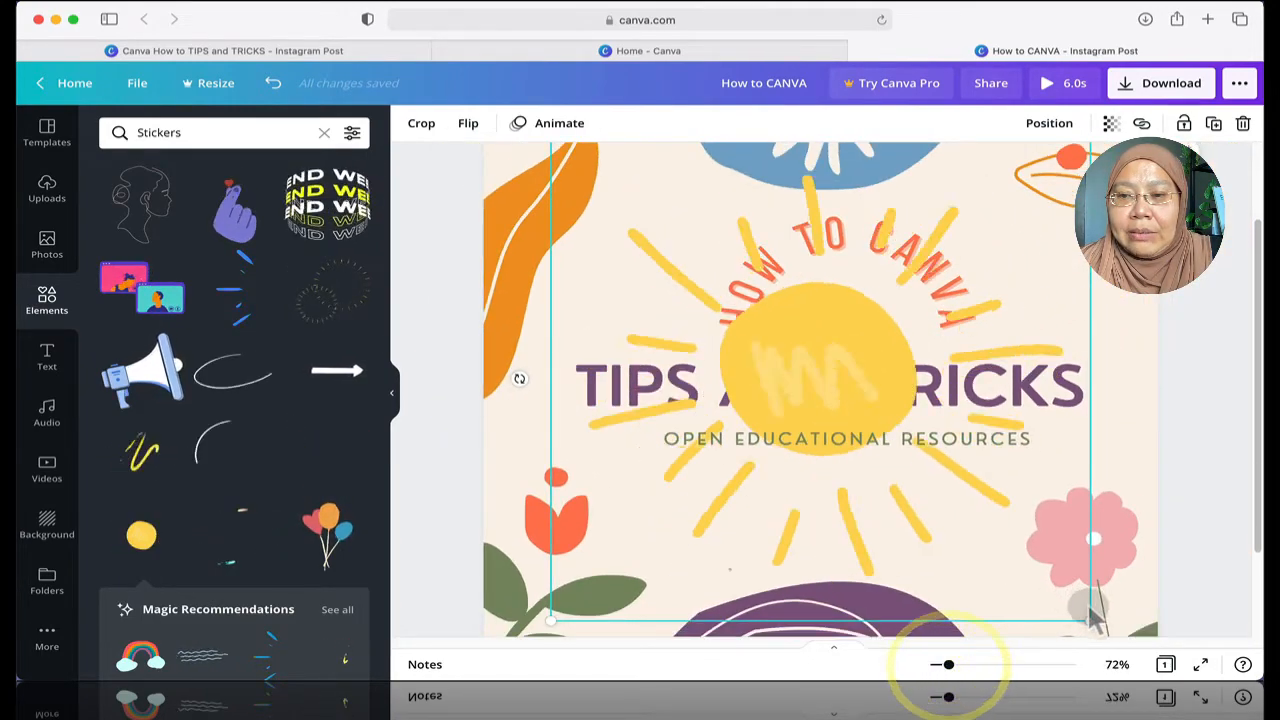
pyautogui.moveTo(1093, 625); pyautogui.dragTo(711, 281)
pyautogui.scroll(3, 1012, 395)
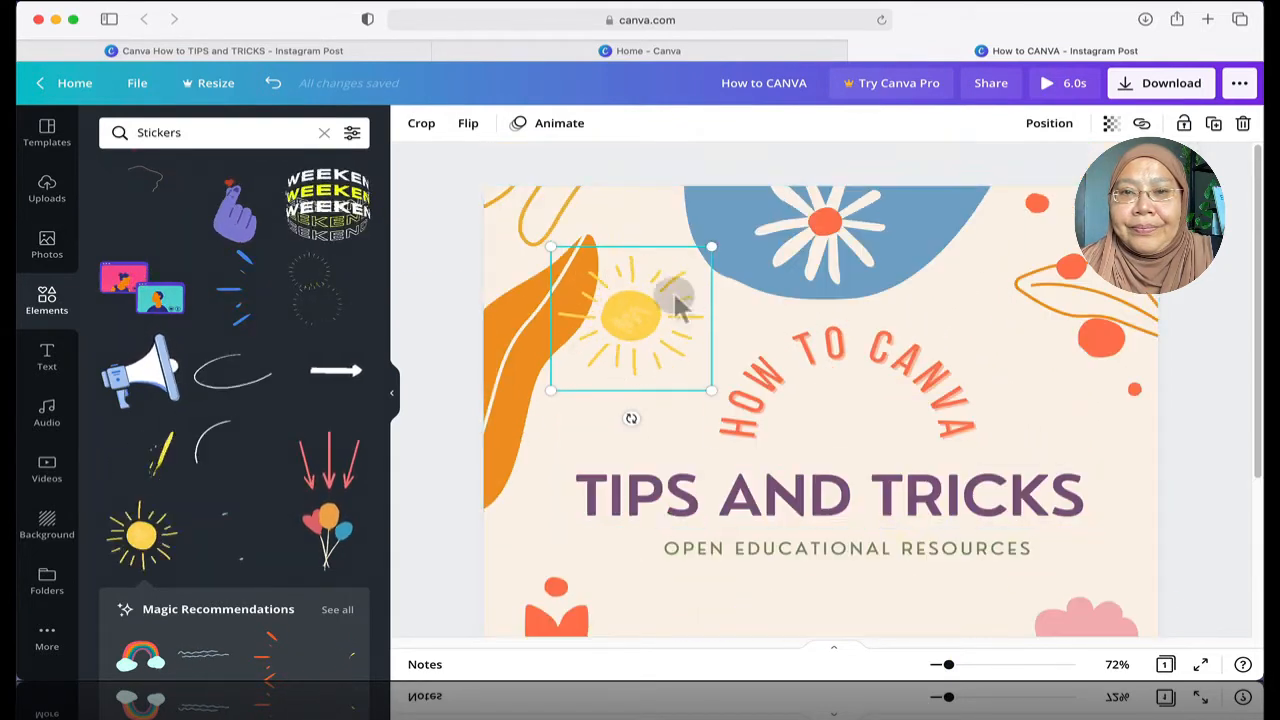
pyautogui.moveTo(634, 337); pyautogui.dragTo(662, 334)
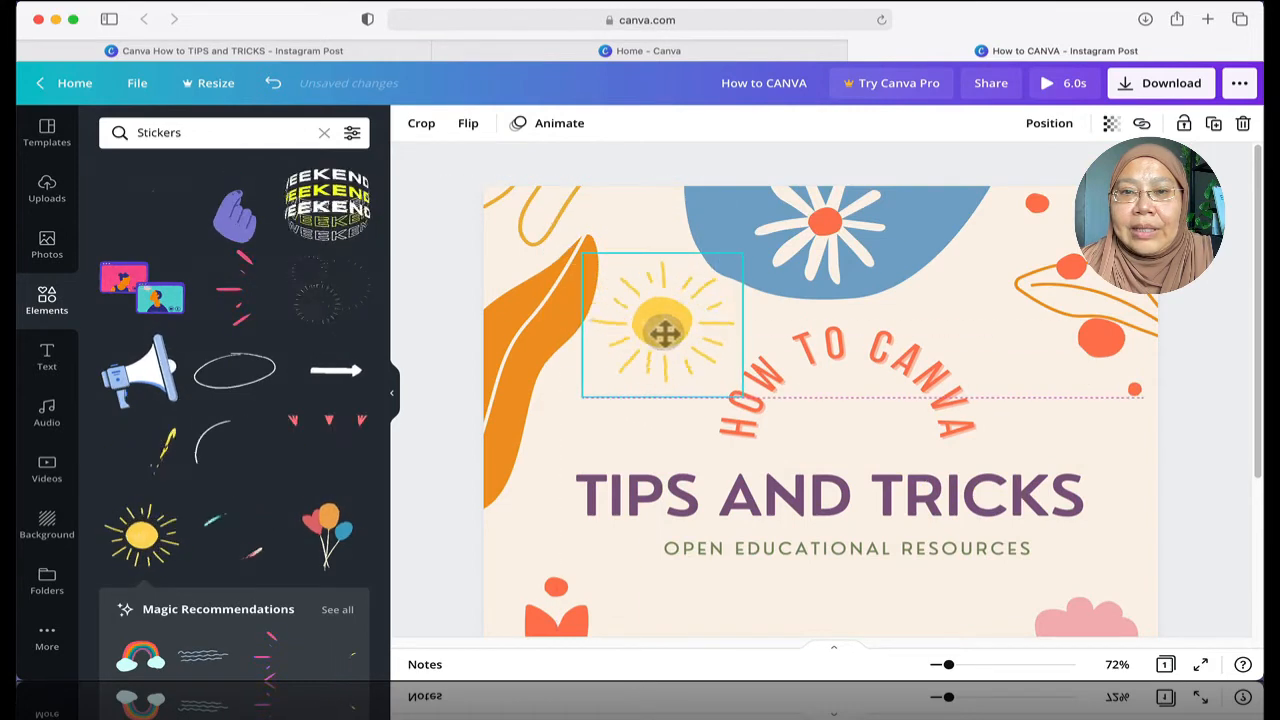
pyautogui.click(1226, 388)
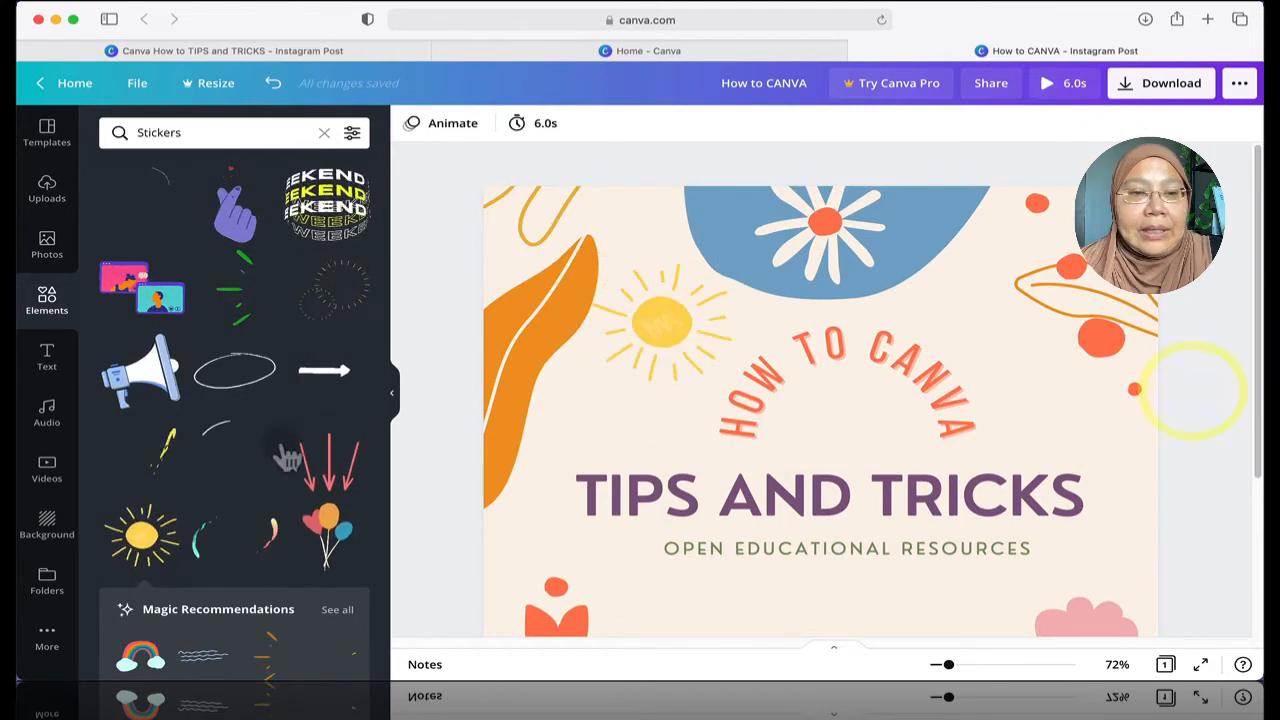
pyautogui.scroll(10, 257, 462)
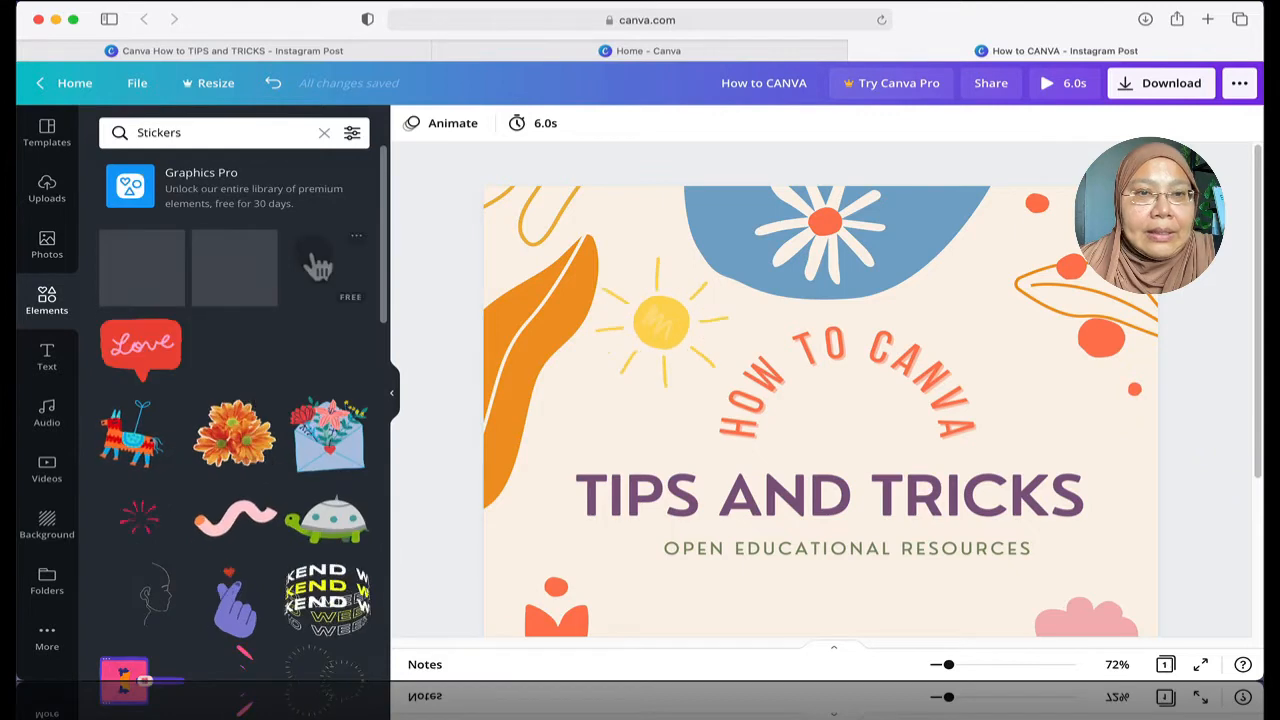
pyautogui.click(324, 133)
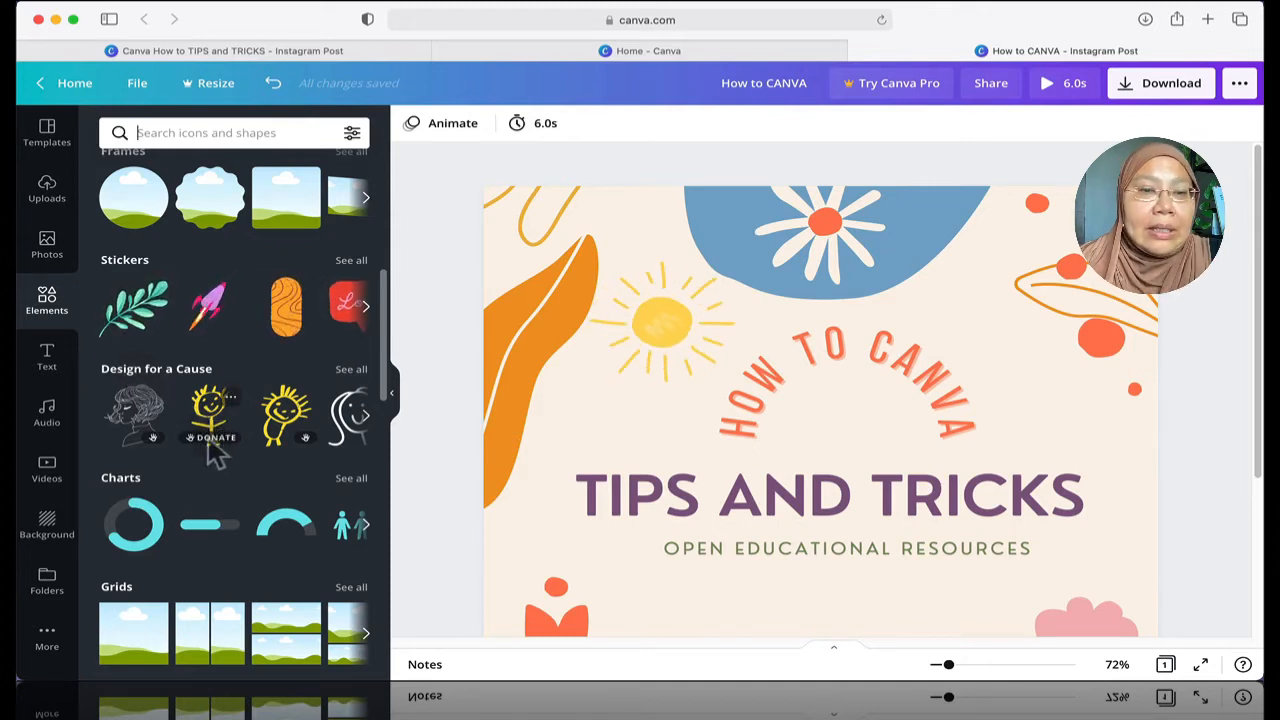
# Step: Search the elements library for "bee" and add the smiling bee with pink wings to the design
pyautogui.moveTo(212, 447)
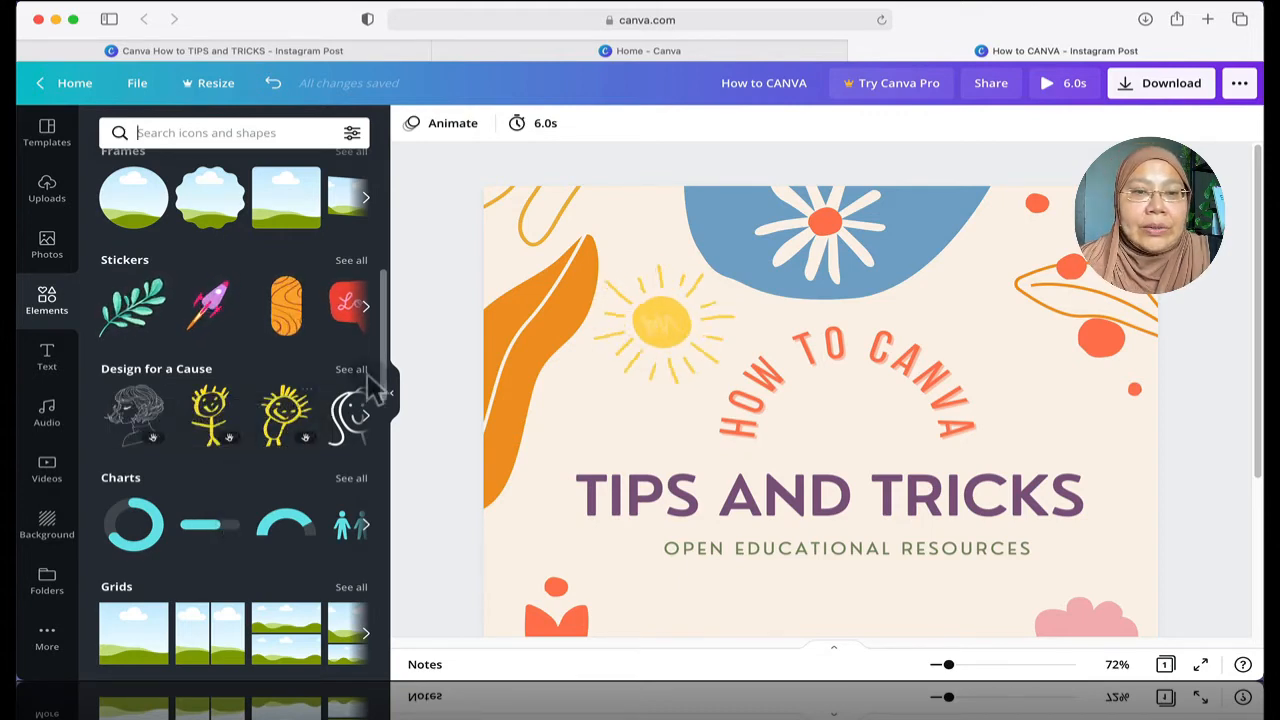
pyautogui.moveTo(389, 337); pyautogui.dragTo(395, 465)
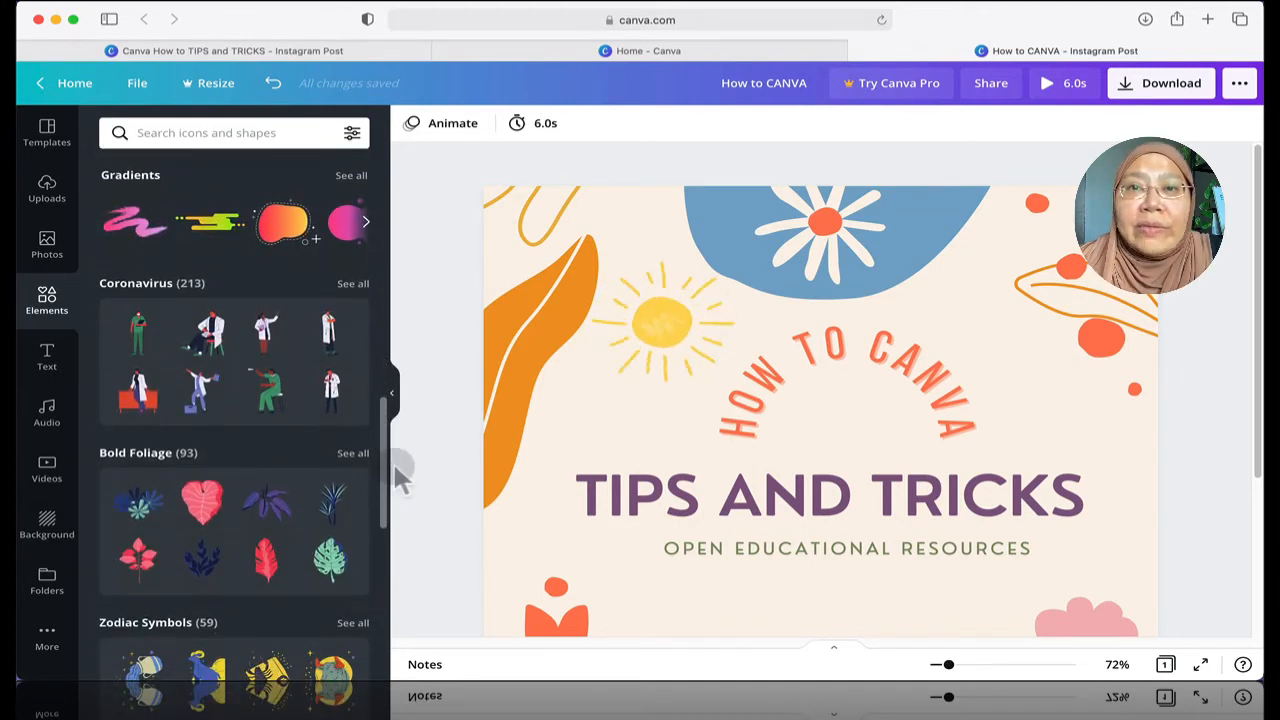
pyautogui.moveTo(394, 461); pyautogui.dragTo(391, 444)
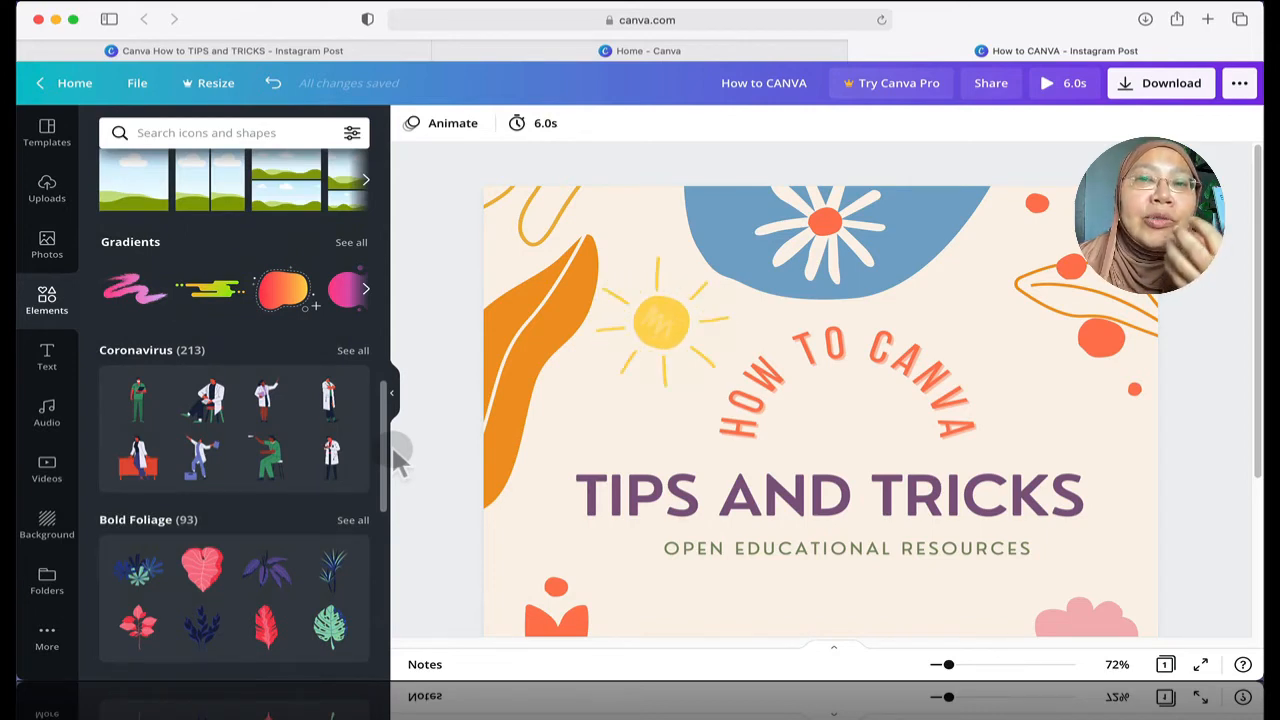
pyautogui.moveTo(391, 444); pyautogui.dragTo(392, 211)
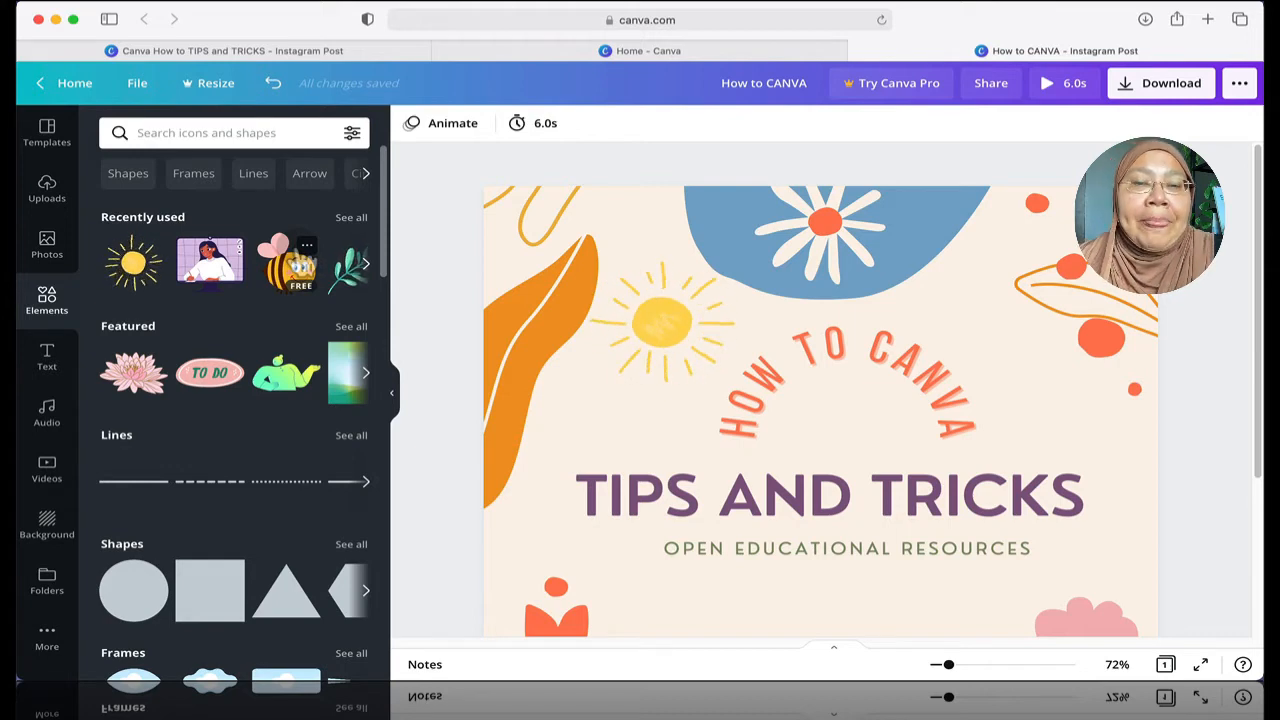
pyautogui.click(176, 128)
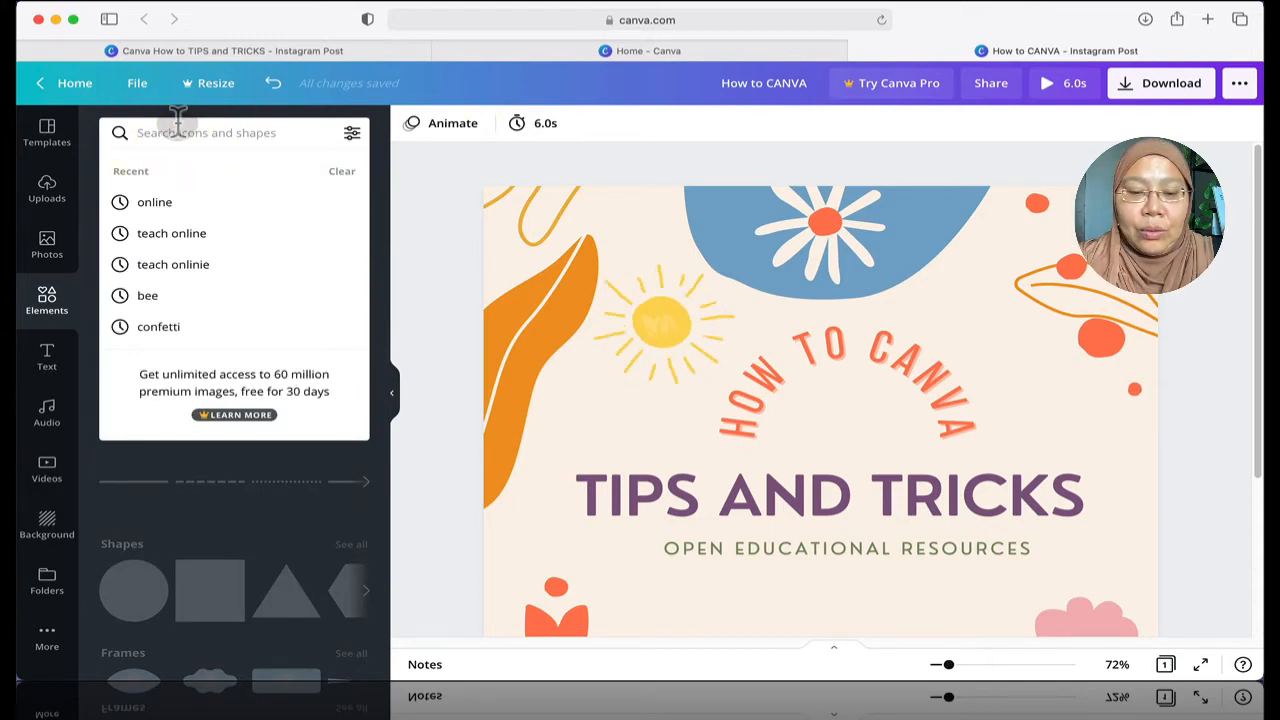
pyautogui.write('bee')
pyautogui.press('Return')
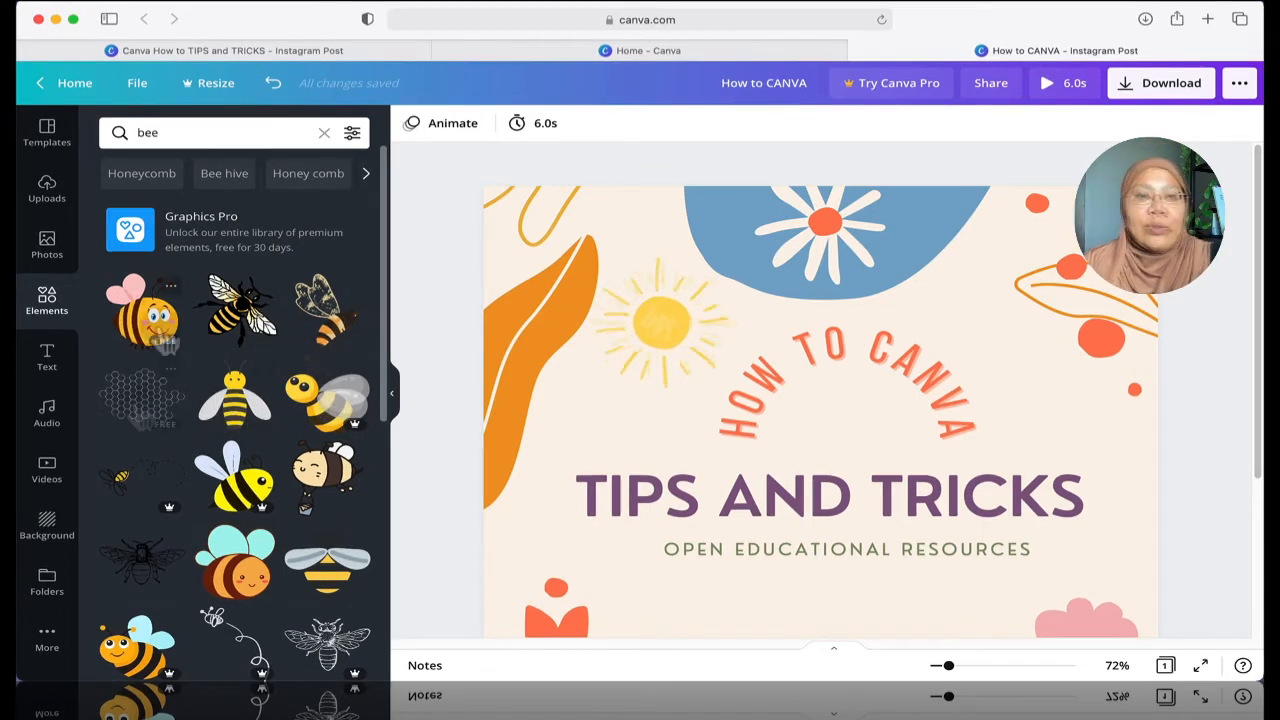
pyautogui.click(165, 342)
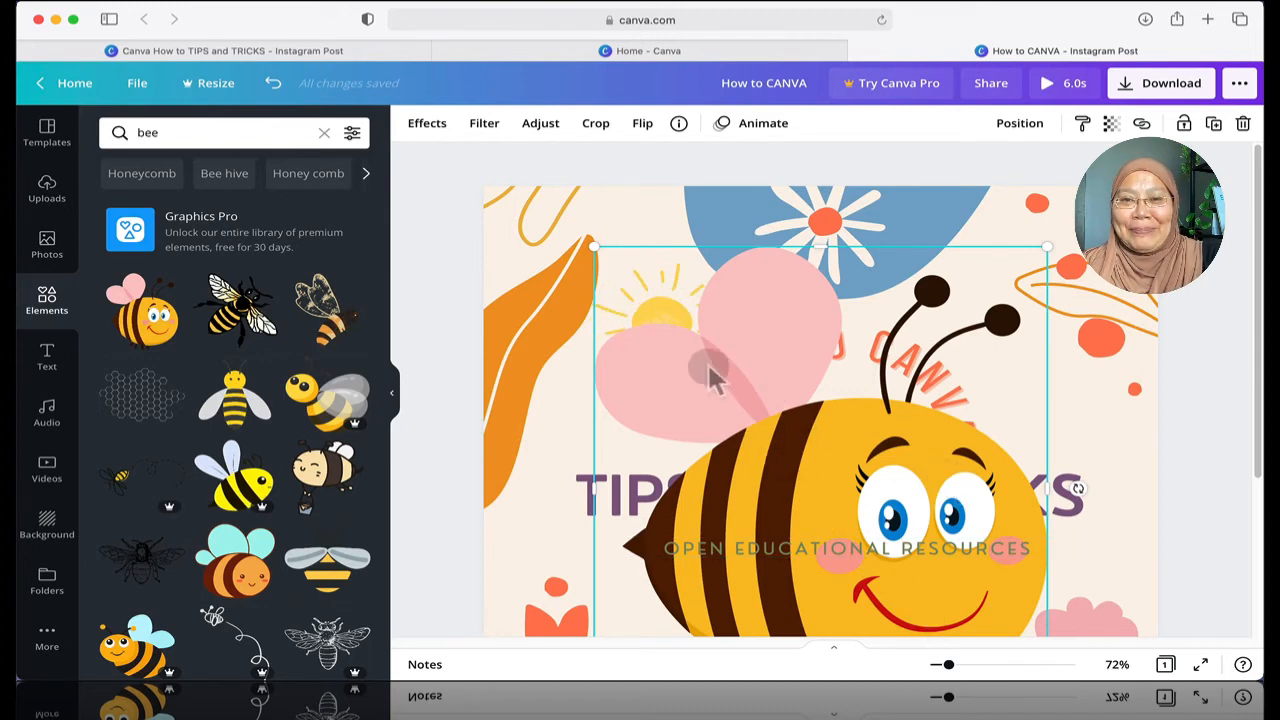
# Step: Shrink the bee and place it beneath the curved HOW TO CANVA heading, just above TIPS AND TRICKS
pyautogui.moveTo(593, 250); pyautogui.dragTo(832, 500)
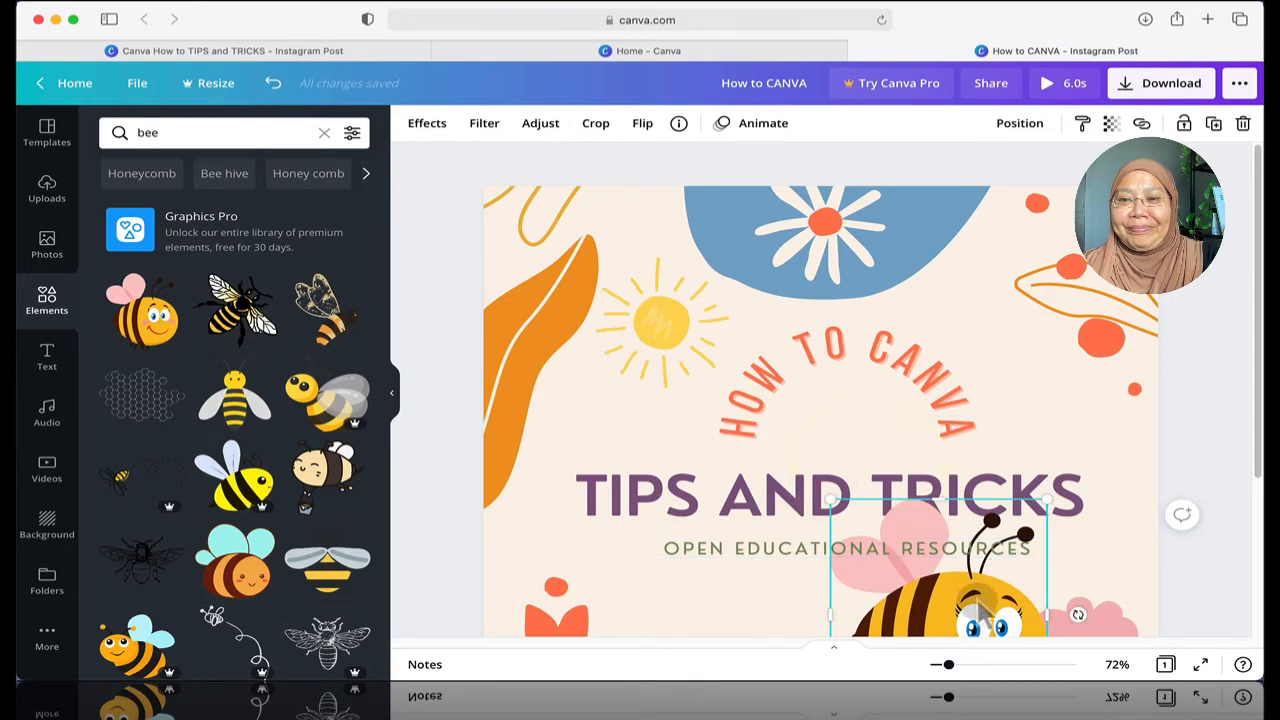
pyautogui.moveTo(974, 600); pyautogui.dragTo(856, 330)
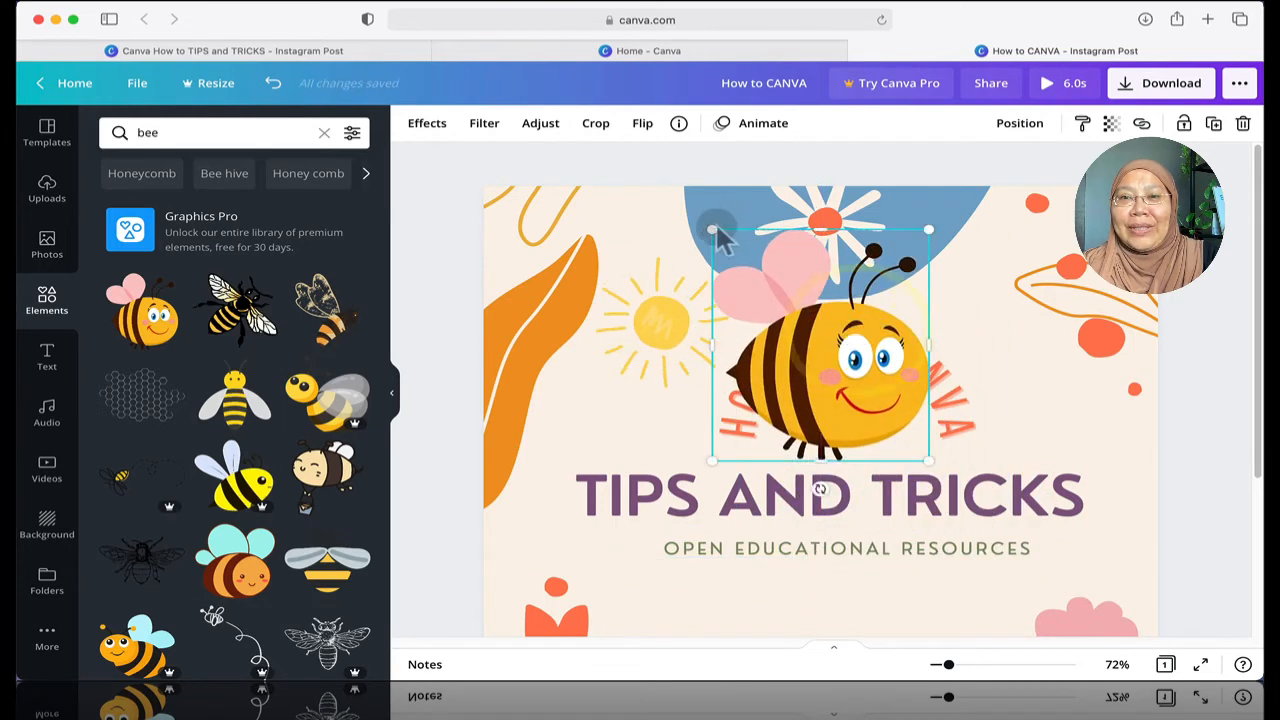
pyautogui.moveTo(724, 242); pyautogui.dragTo(846, 377)
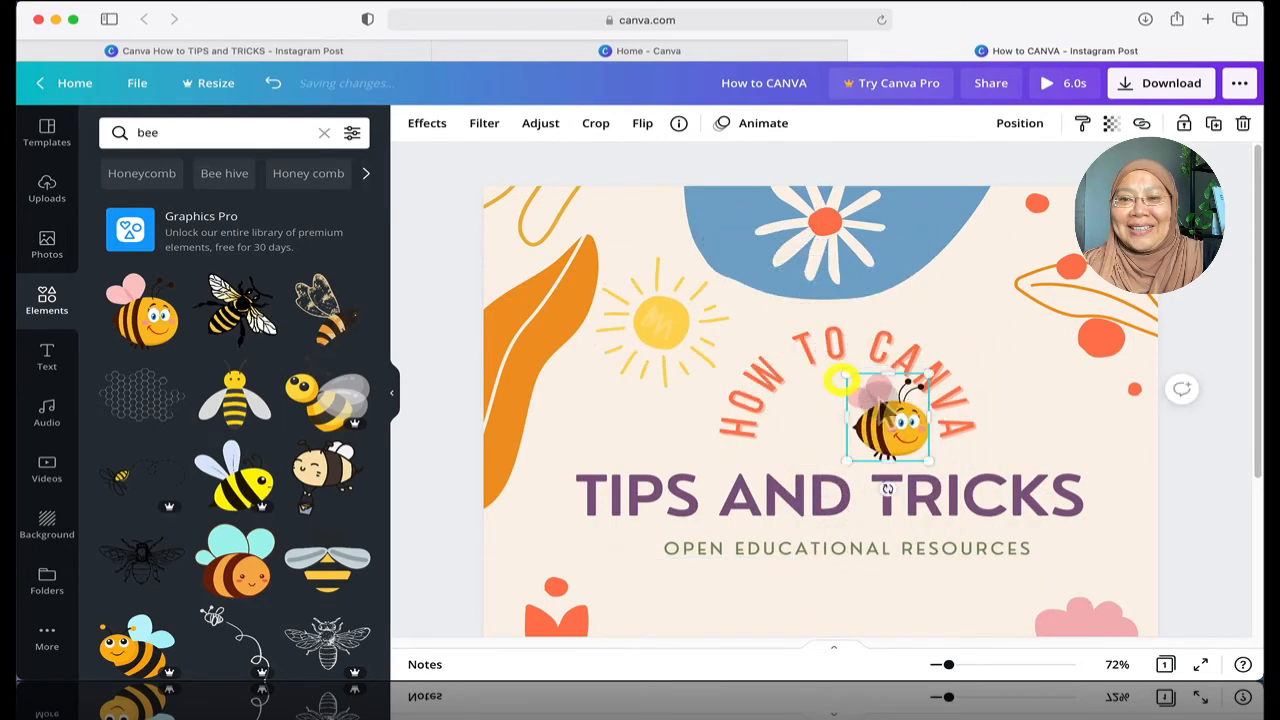
pyautogui.moveTo(900, 425); pyautogui.dragTo(852, 424)
pyautogui.click(1213, 316)
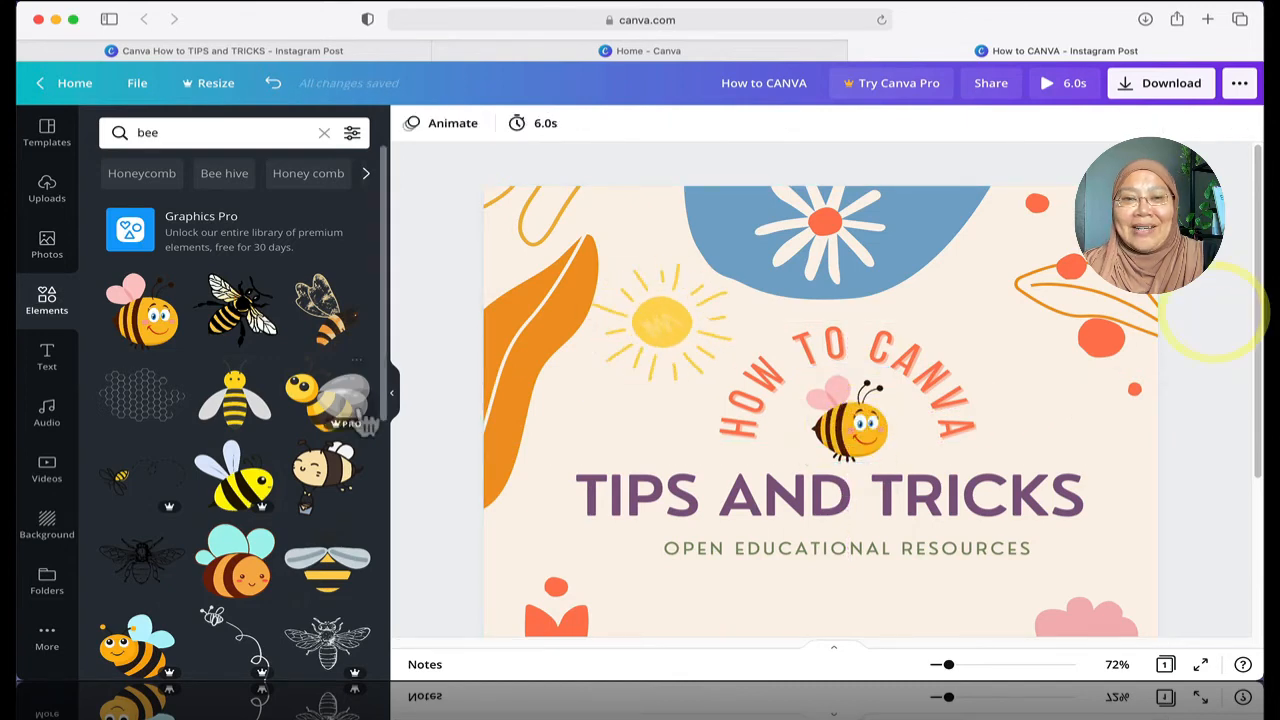
# Step: Hide the elements library and zoom out to 55% to review the whole page
pyautogui.click(394, 392)
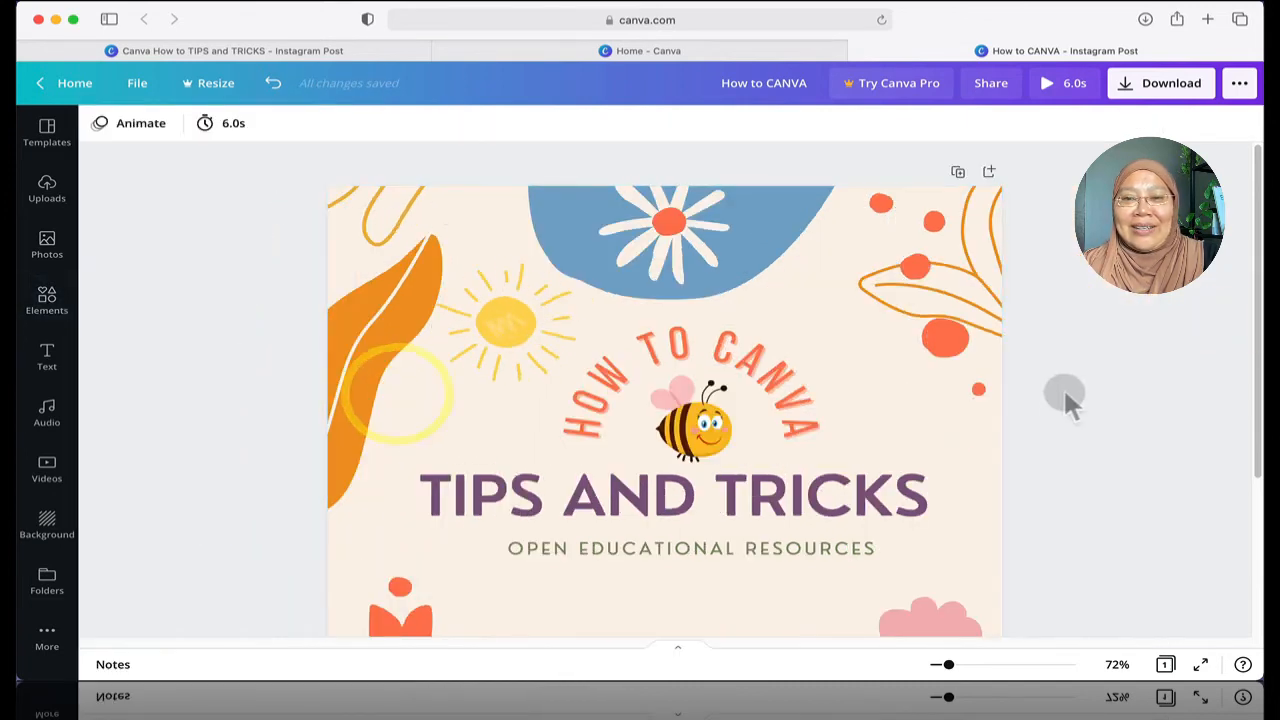
pyautogui.click(1094, 401)
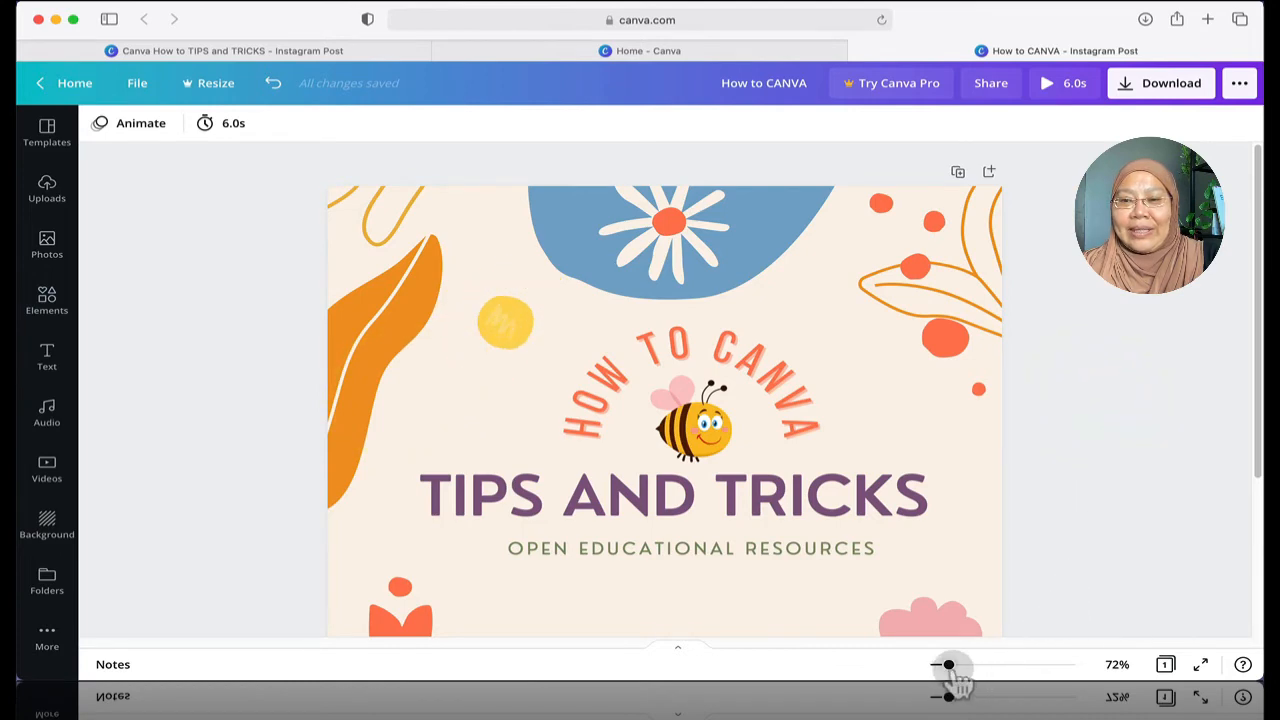
pyautogui.moveTo(950, 665); pyautogui.dragTo(945, 666)
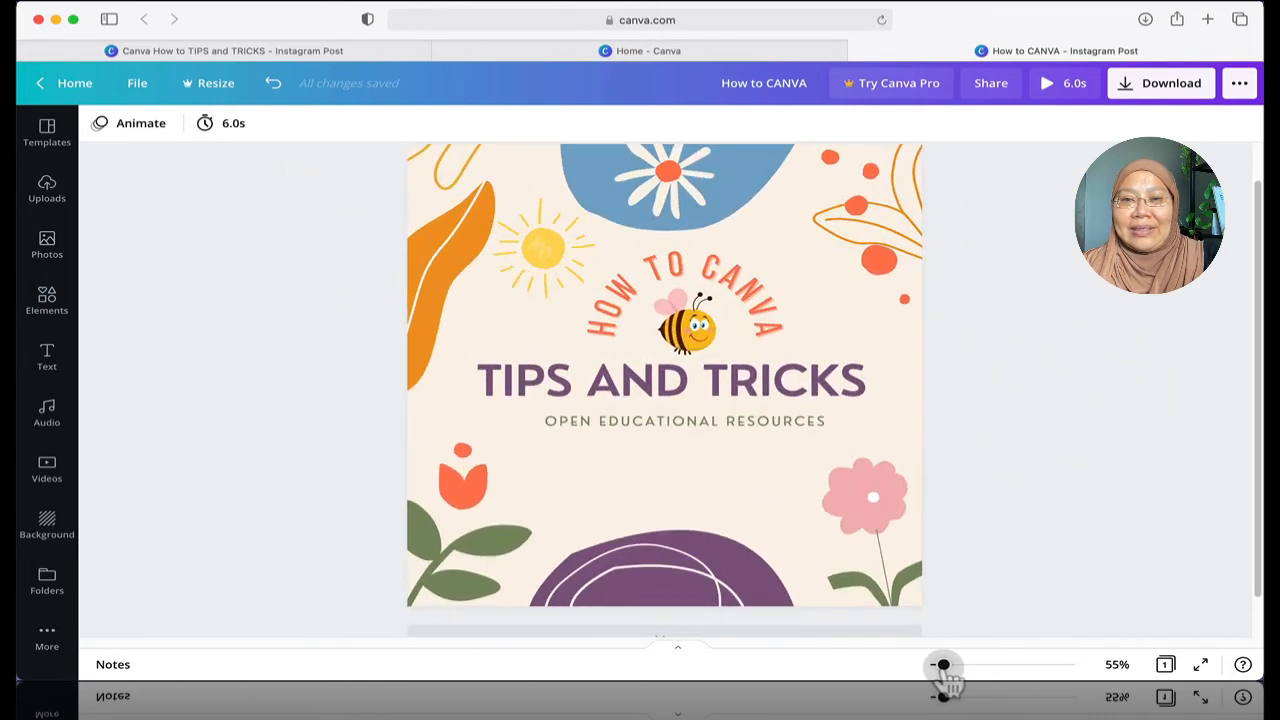
pyautogui.click(1064, 436)
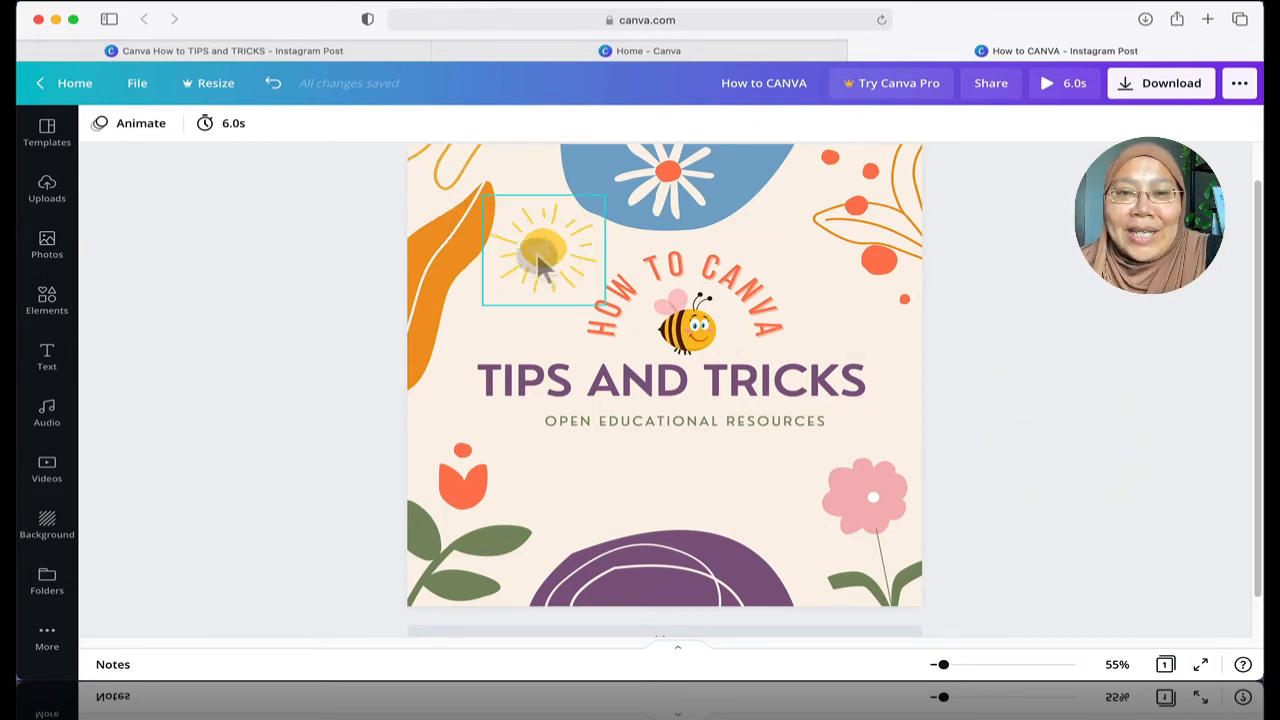
pyautogui.click(1102, 350)
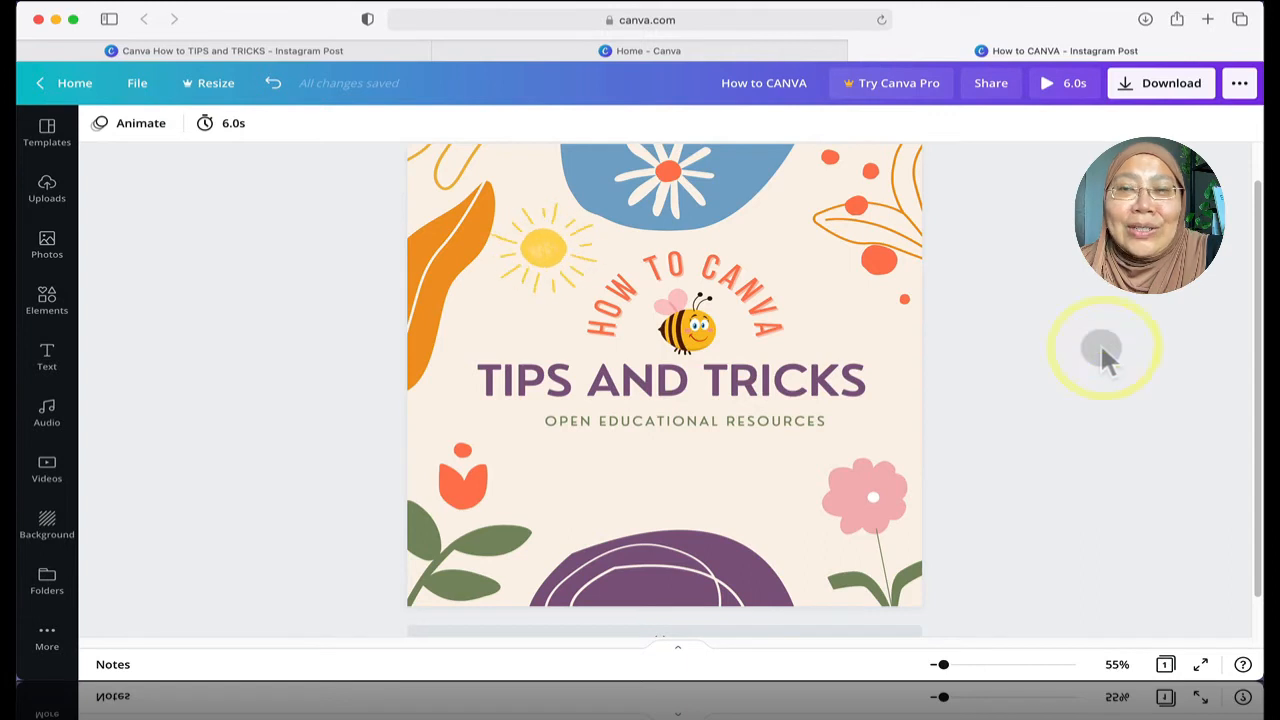
pyautogui.click(1076, 349)
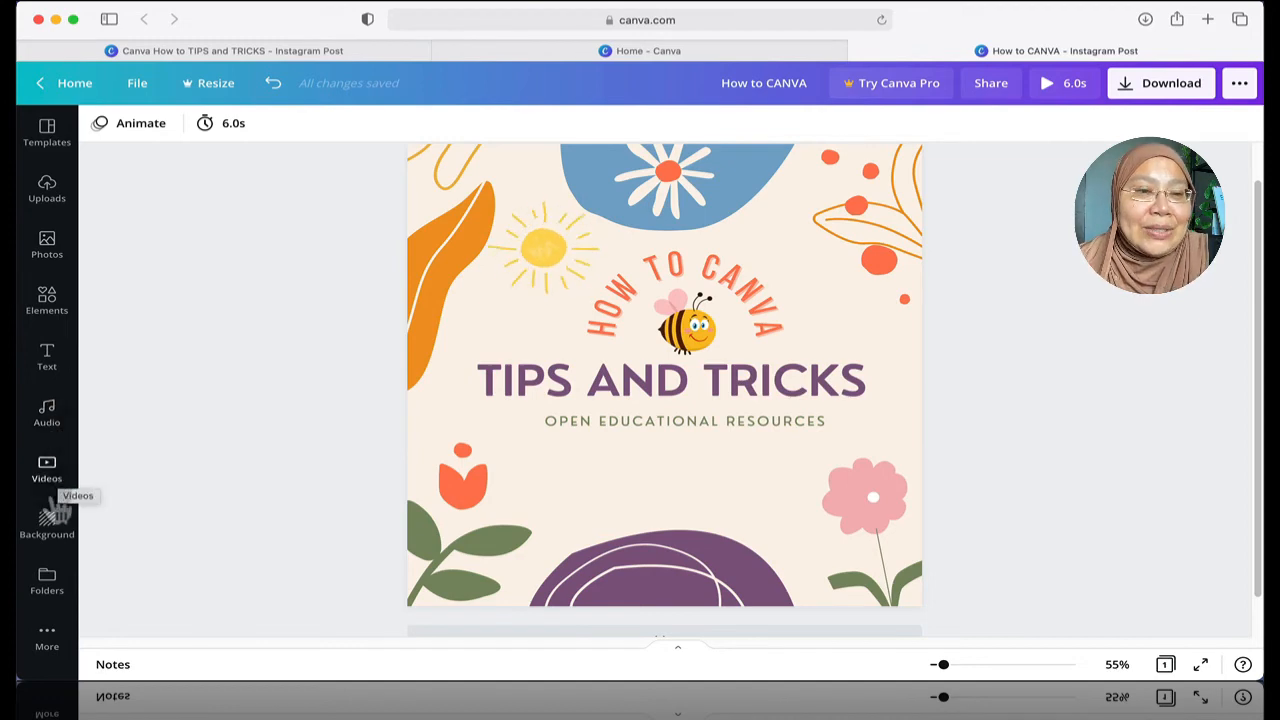
# Step: Try the pink-red gradient, the purple-teal polygon pattern and the grey-white gradient as the page background
pyautogui.click(47, 525)
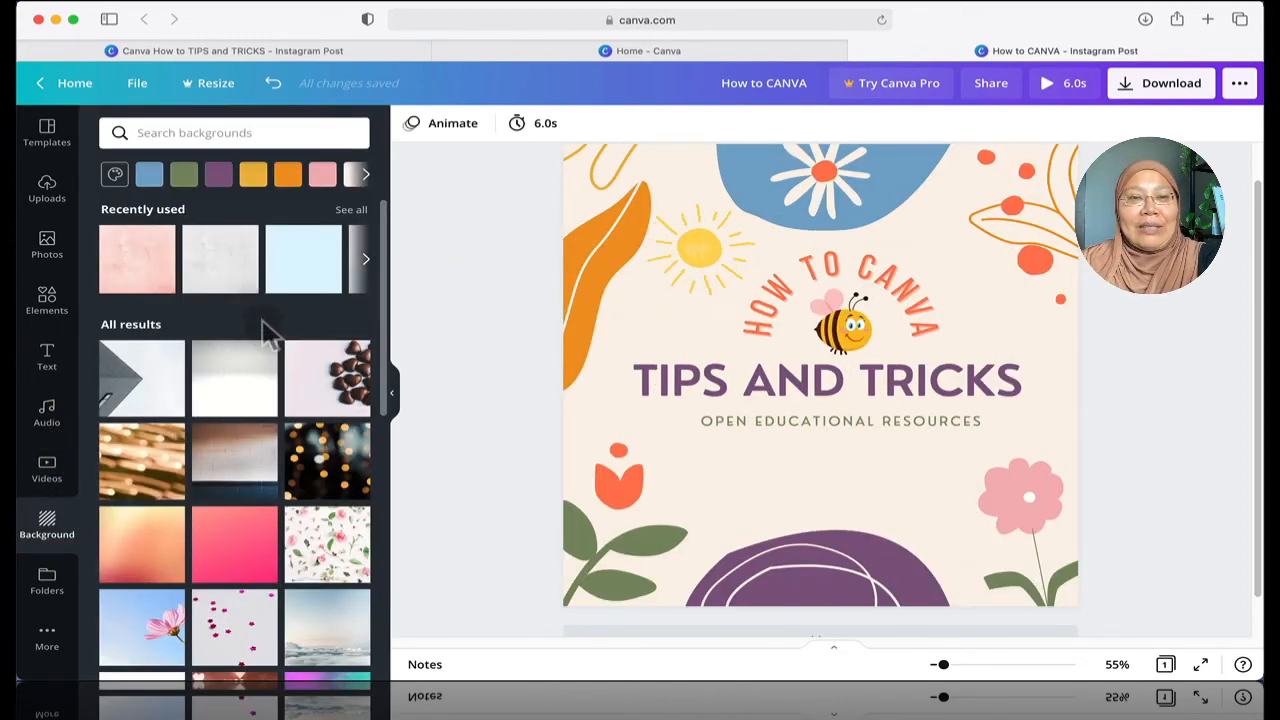
pyautogui.click(244, 405)
pyautogui.scroll(-2, 250, 428)
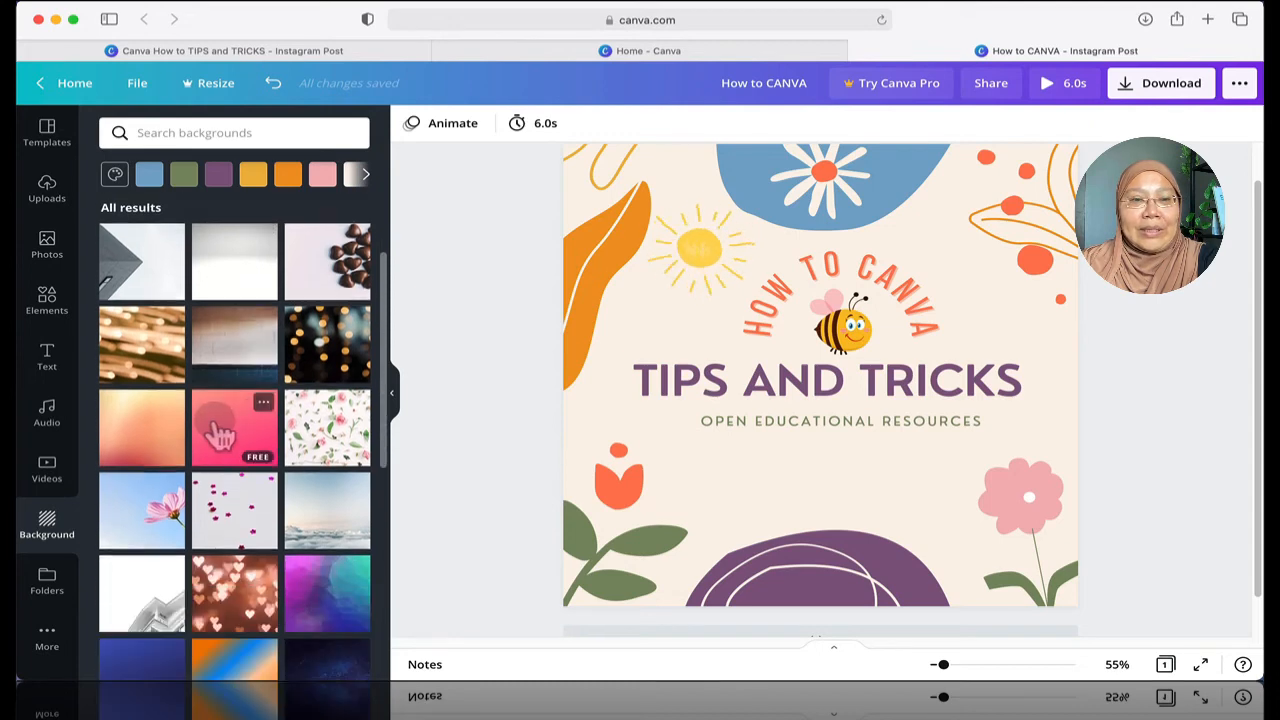
pyautogui.click(240, 430)
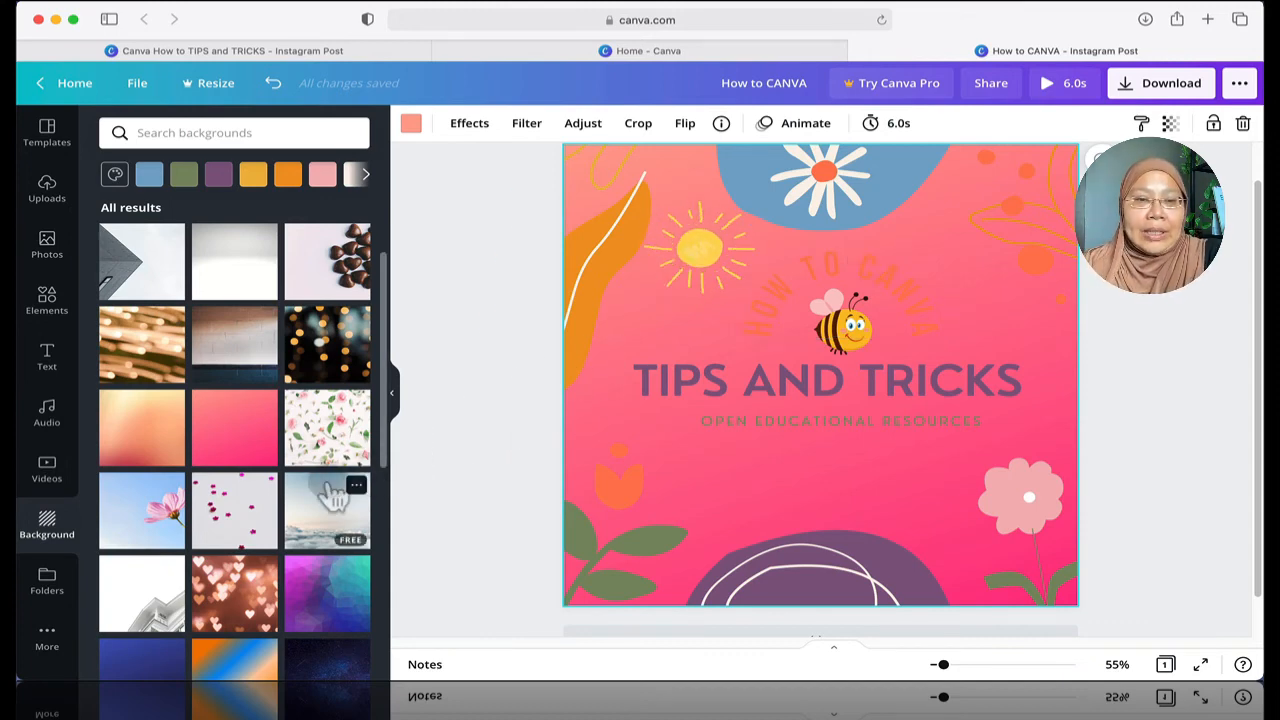
pyautogui.click(312, 606)
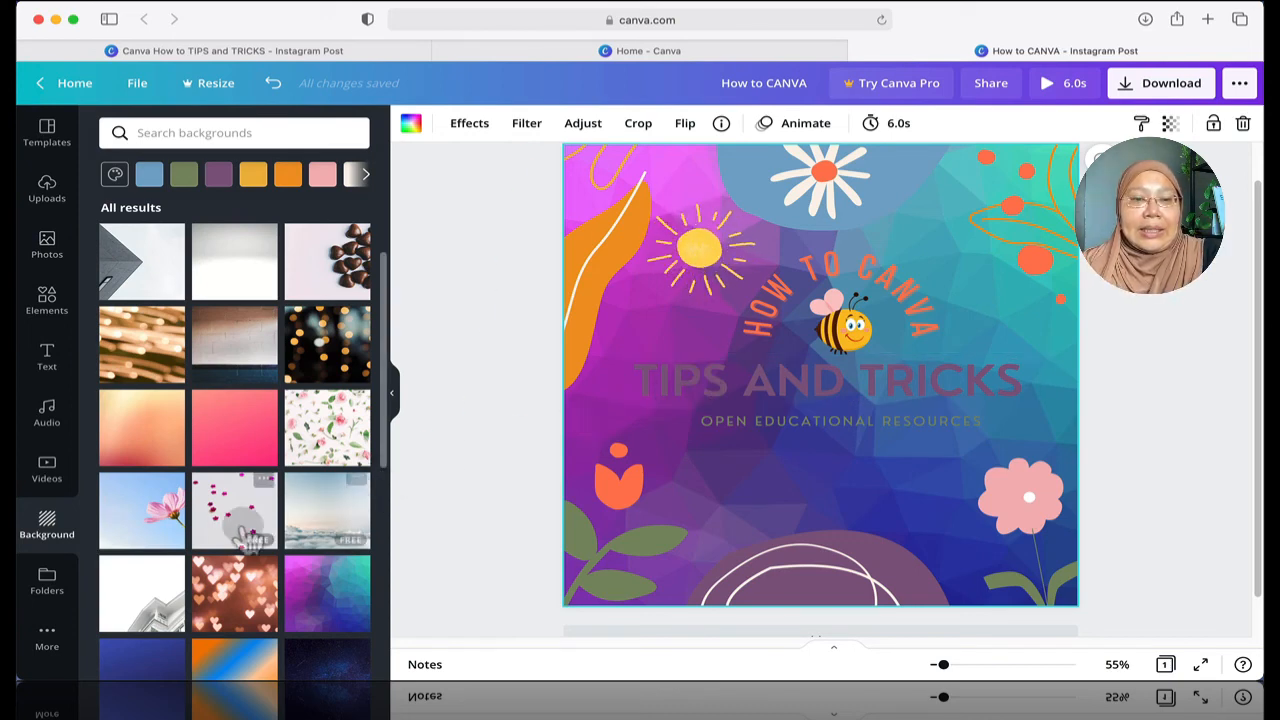
pyautogui.scroll(-2, 235, 533)
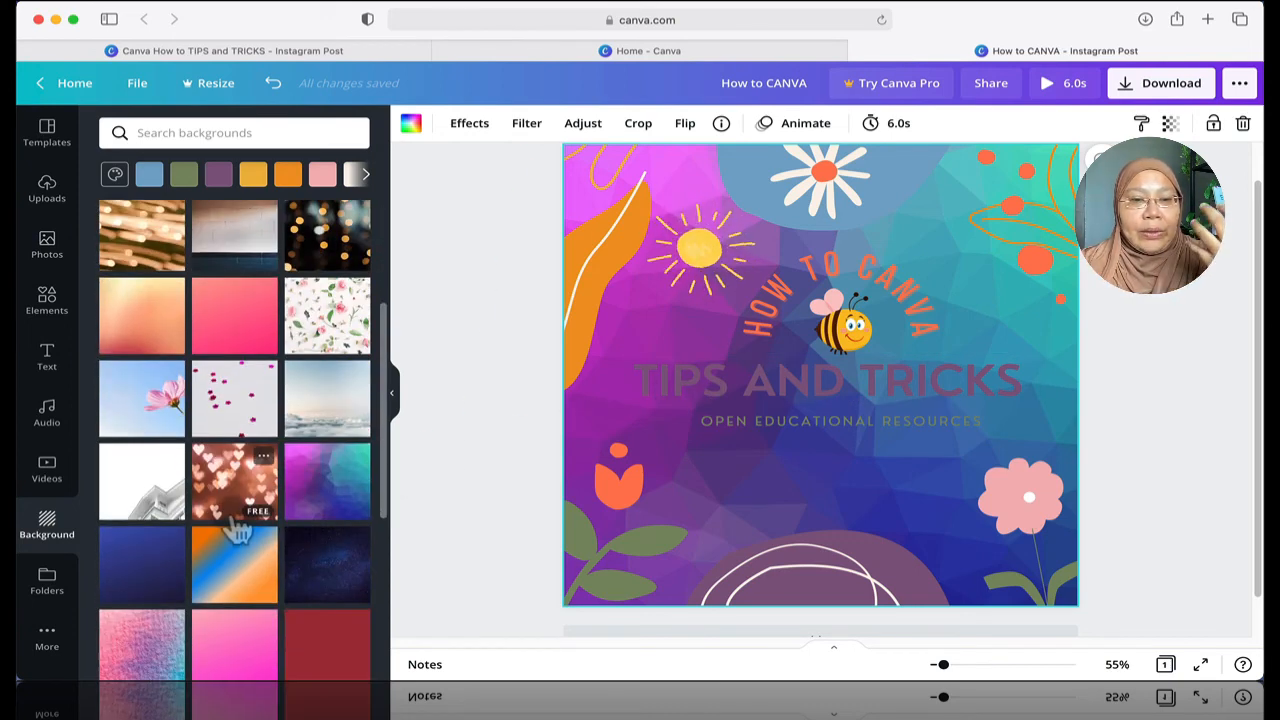
pyautogui.scroll(4, 237, 530)
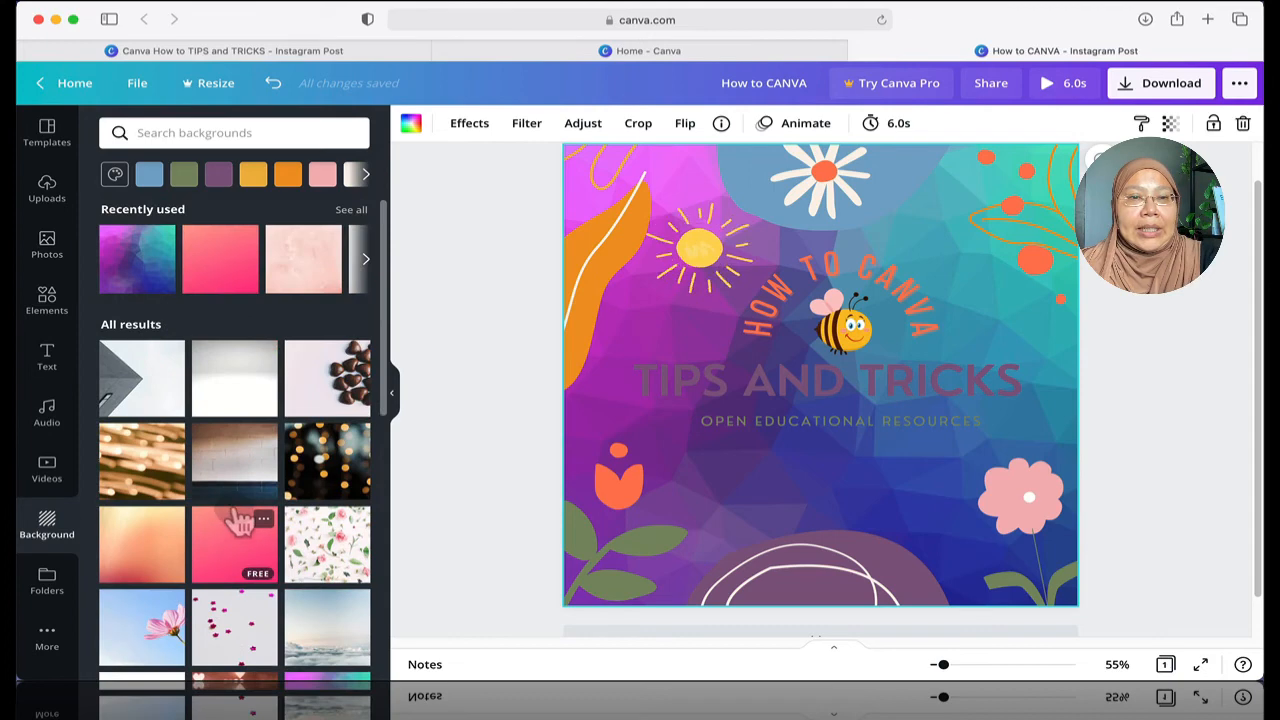
pyautogui.click(233, 380)
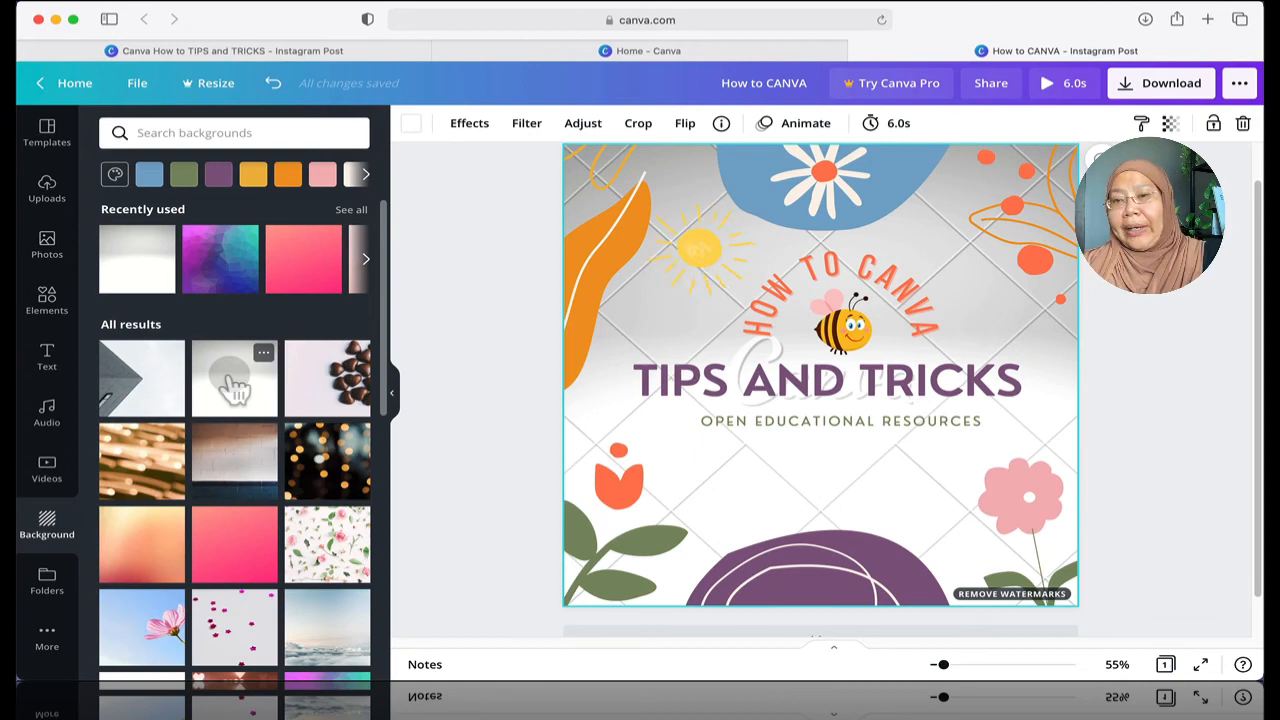
# Step: Apply the plain light blue background from the recently used backgrounds to the page
pyautogui.click(366, 262)
pyautogui.click(290, 262)
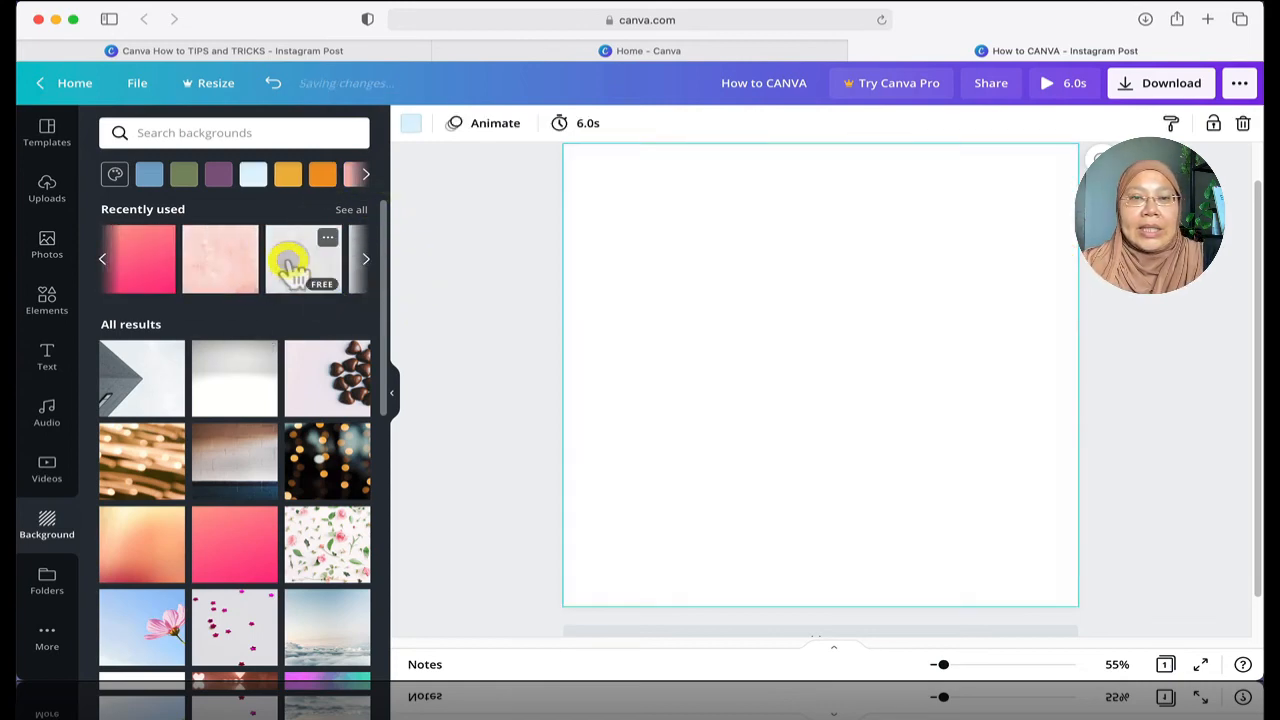